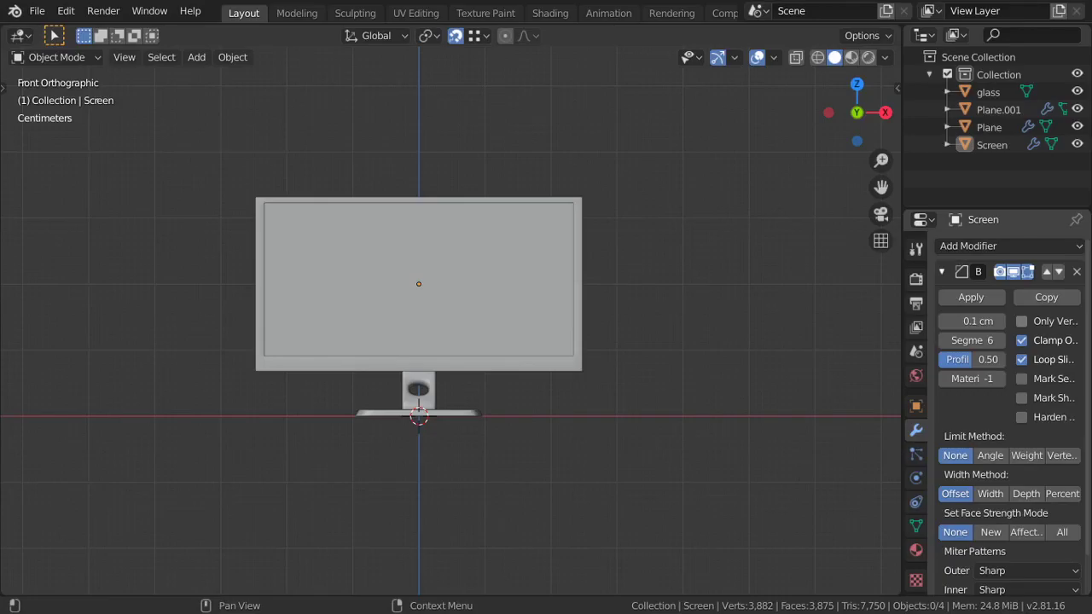
Step: Rename the monitor's collection to 'design' and exclude it from the view layer
{"action": "double_click", "coordinate": [994, 75]}
{"action": "type", "text": "design"}
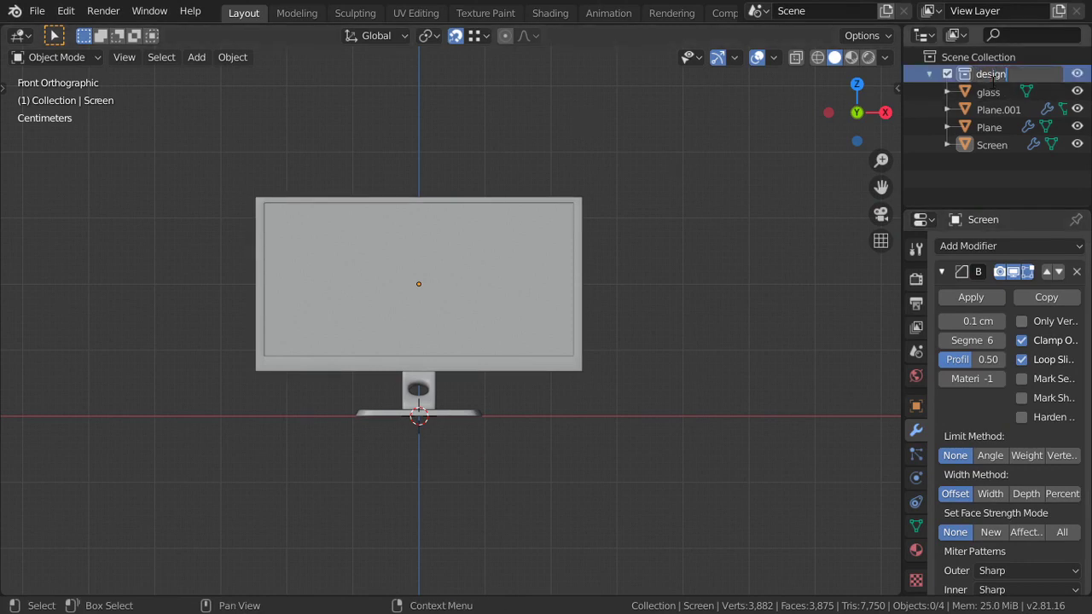
{"action": "left_click", "coordinate": [949, 74]}
{"action": "left_click", "coordinate": [945, 74]}
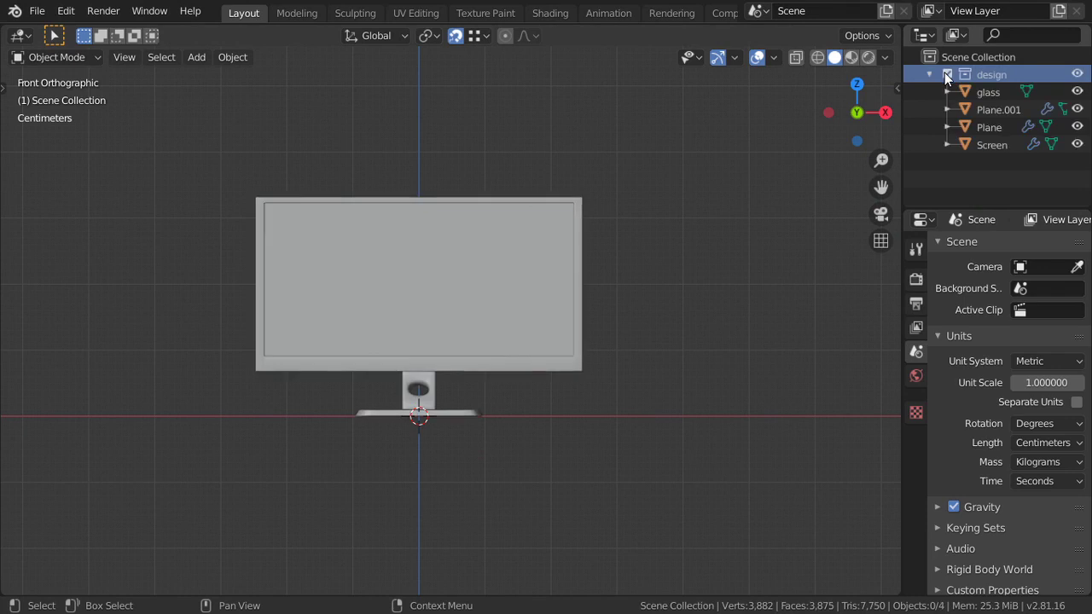
{"action": "left_click", "coordinate": [947, 74]}
Step: Create a new collection in the Outliner and start renaming it 'logo'
{"action": "right_click", "coordinate": [956, 117]}
{"action": "left_click", "coordinate": [956, 117]}
{"action": "double_click", "coordinate": [1007, 96]}
{"action": "type", "text": "logo"}
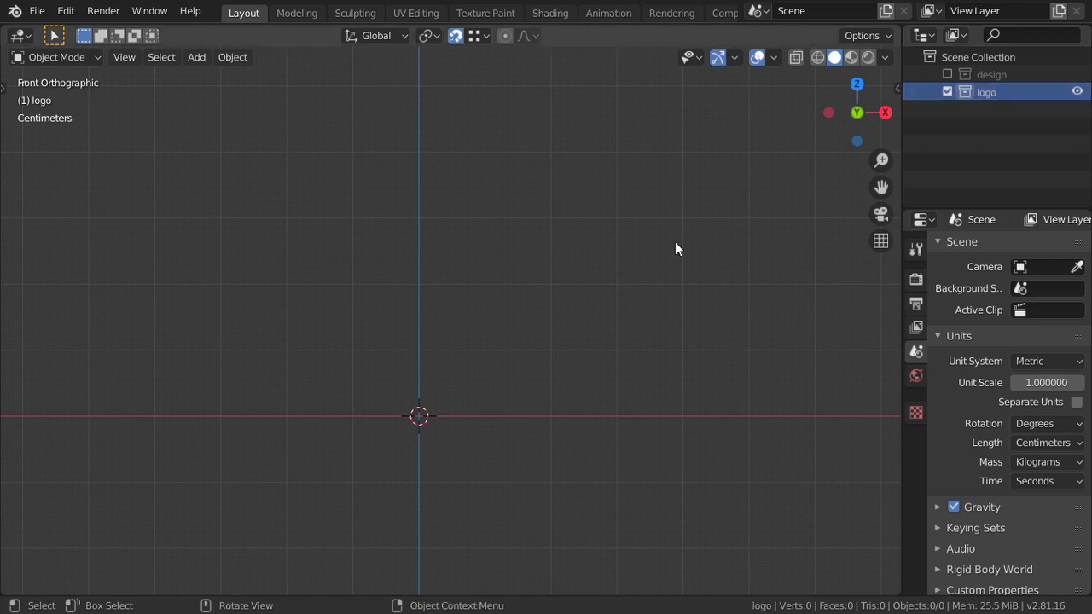
Step: Add the Dell logo as a reference image and frame it in view
{"action": "right_click", "coordinate": [333, 295]}
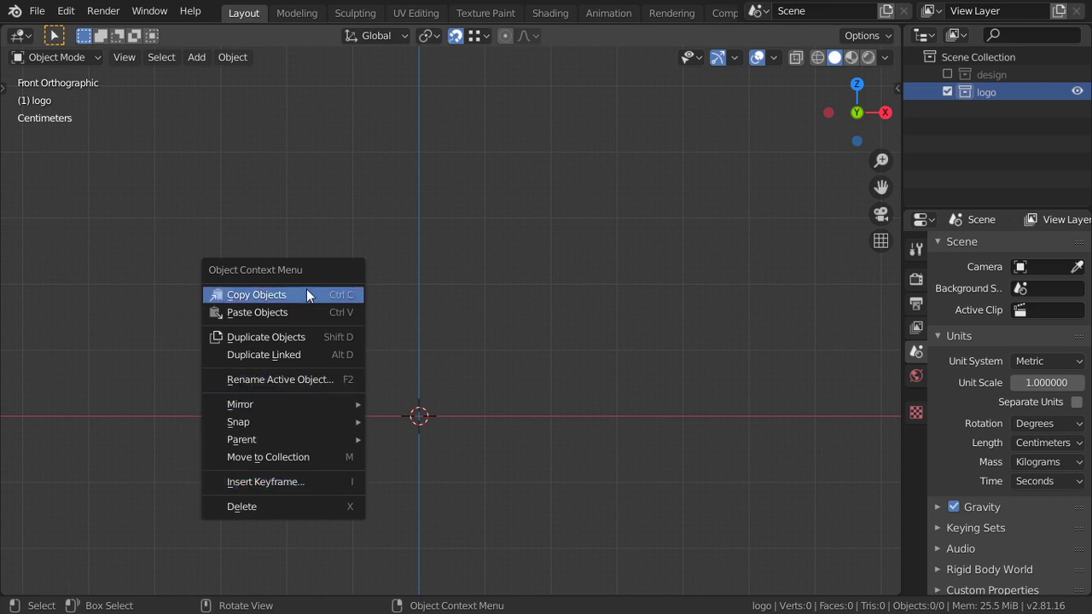
{"action": "key", "text": "shift+a"}
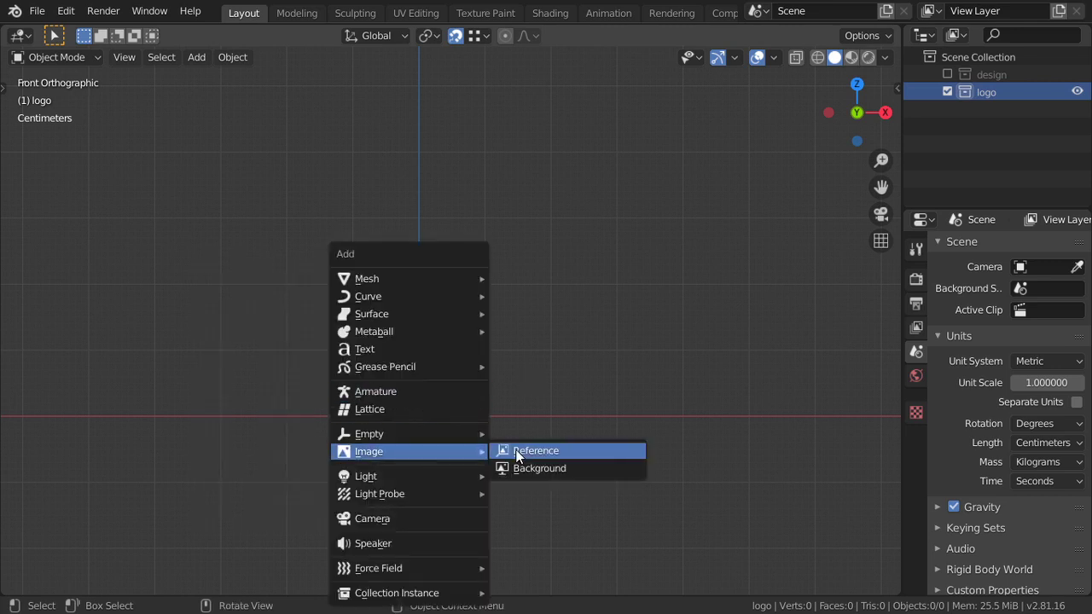
{"action": "left_click", "coordinate": [517, 452]}
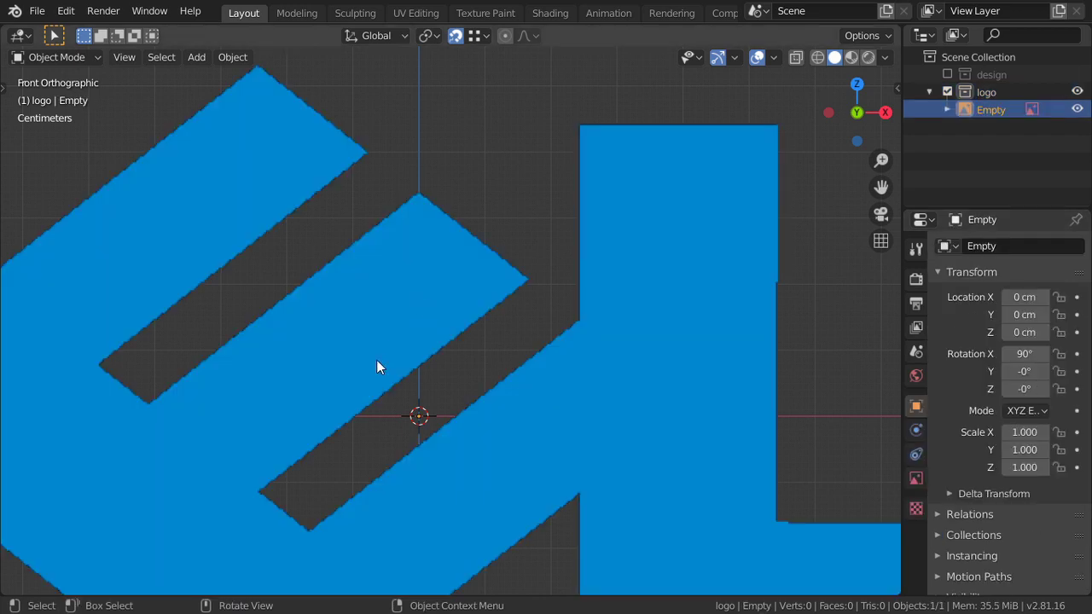
{"action": "key", "text": "KP_Decimal"}
Step: Scale the logo reference image down (s 0.1, ending at 0.072) and re-centre on it
{"action": "key", "text": "s"}
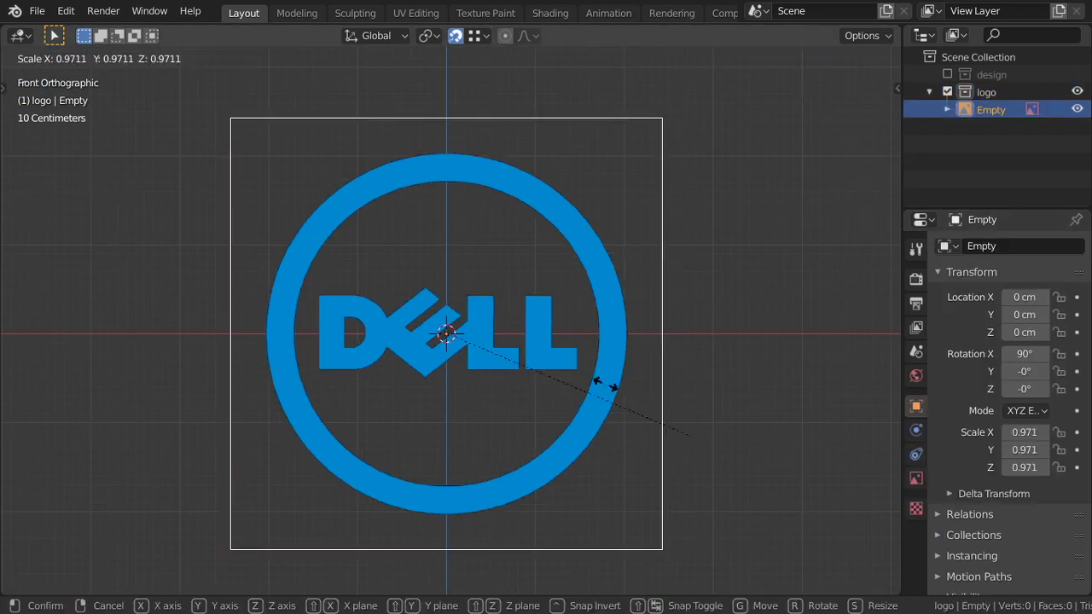
{"action": "left_click", "coordinate": [636, 381]}
{"action": "type", "text": "s0.1"}
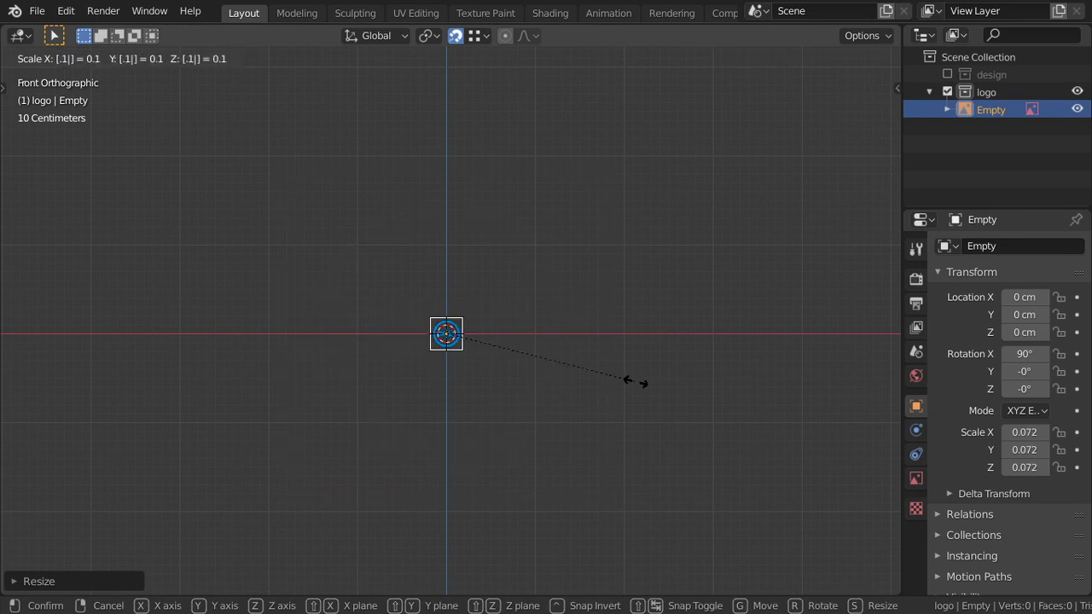
{"action": "key", "text": "Return"}
{"action": "scroll", "coordinate": [542, 370], "scroll_direction": "up", "scroll_amount": 6}
{"action": "scroll", "coordinate": [523, 420], "scroll_direction": "up", "scroll_amount": 6}
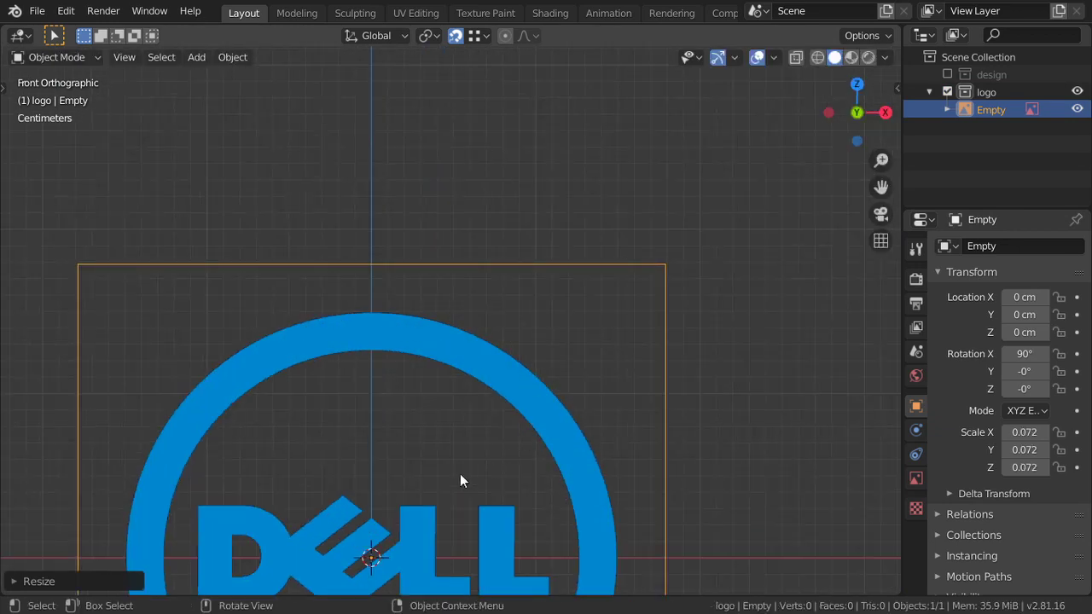
{"action": "key", "text": "KP_Decimal"}
{"action": "scroll", "coordinate": [490, 305], "scroll_direction": "up", "scroll_amount": 2}
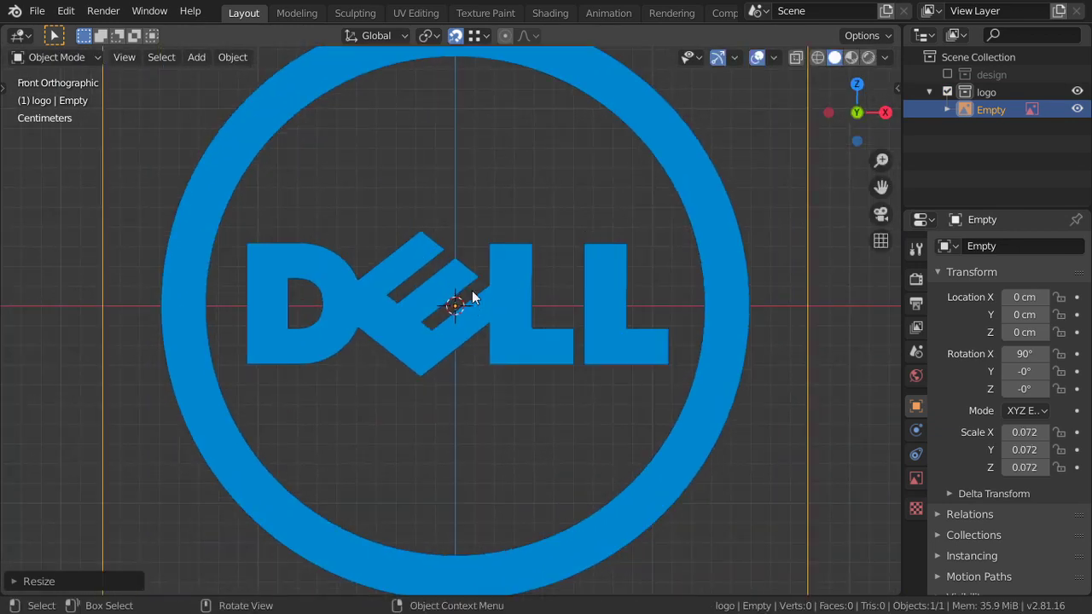
{"action": "key", "text": "shift+a"}
{"action": "mouse_move", "coordinate": [421, 117]}
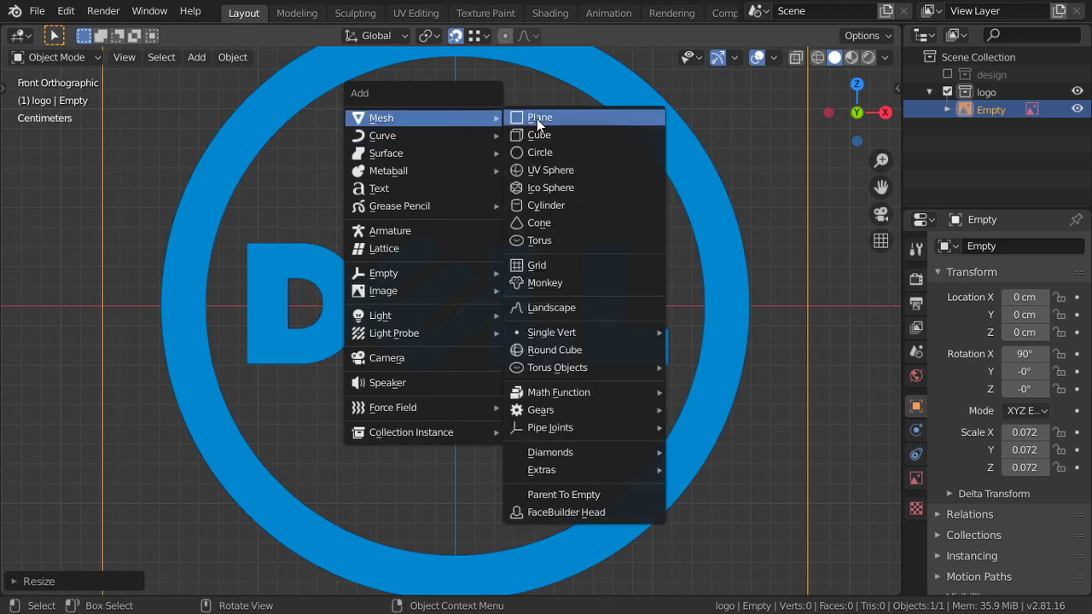
Step: Add a plane rotated 90° on X to face front, and show the Outliner filter options
{"action": "left_click", "coordinate": [536, 119]}
{"action": "type", "text": "rx90"}
{"action": "key", "text": "Return"}
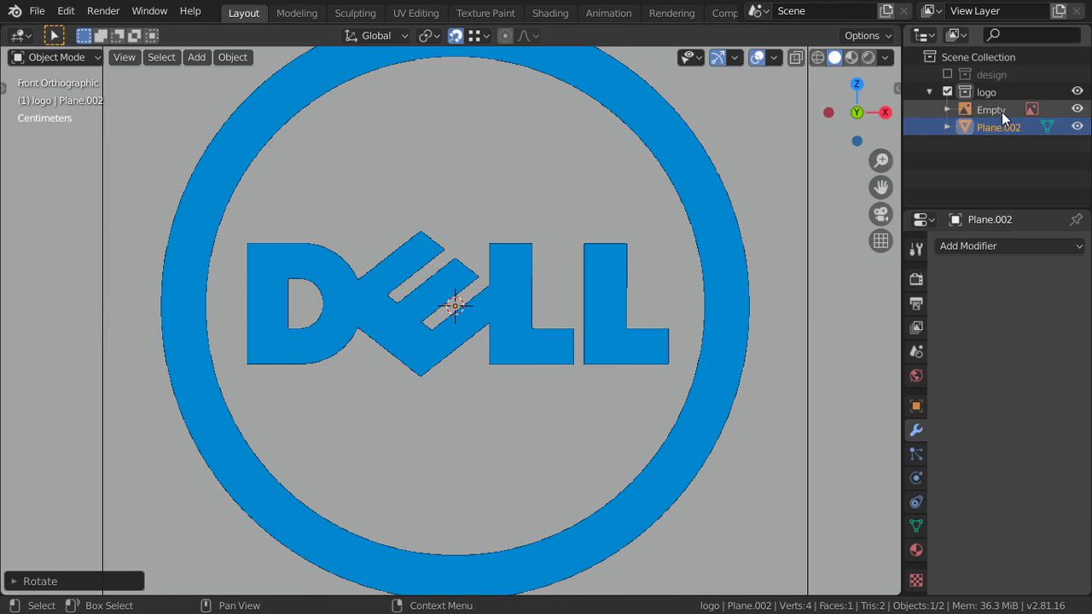
{"action": "left_click", "coordinate": [1002, 110]}
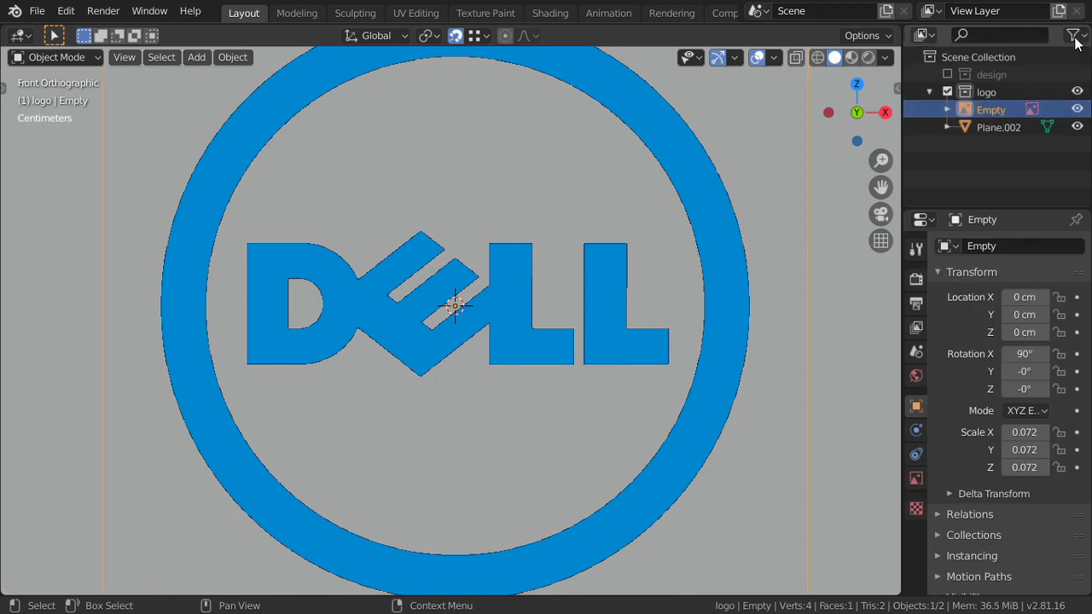
{"action": "left_click", "coordinate": [1051, 35]}
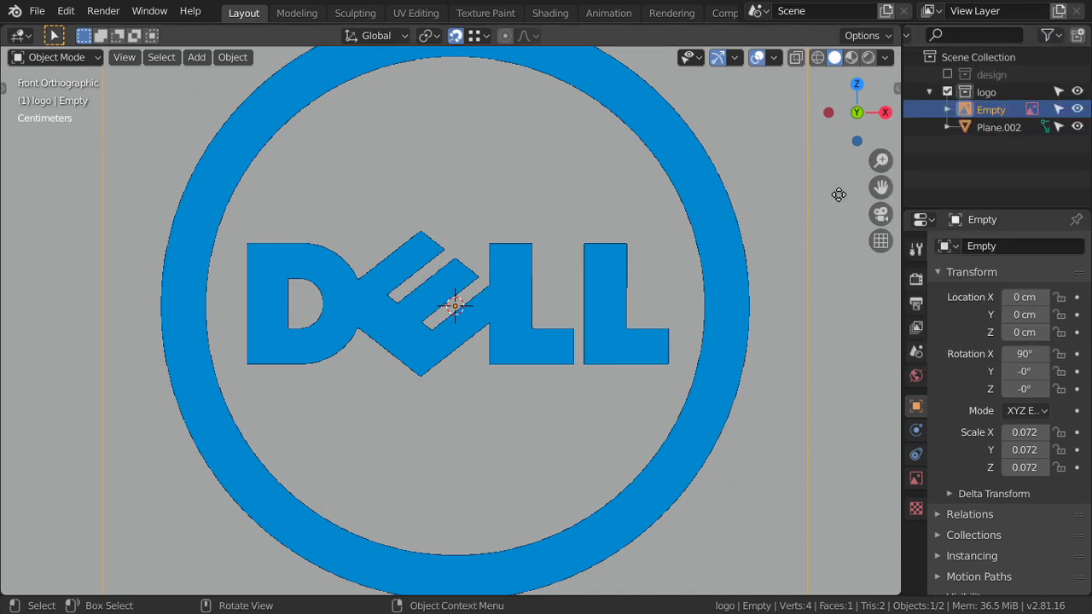
Step: Move the logo reference image back along Y behind the plane, then return to front view
{"action": "left_click", "coordinate": [665, 238]}
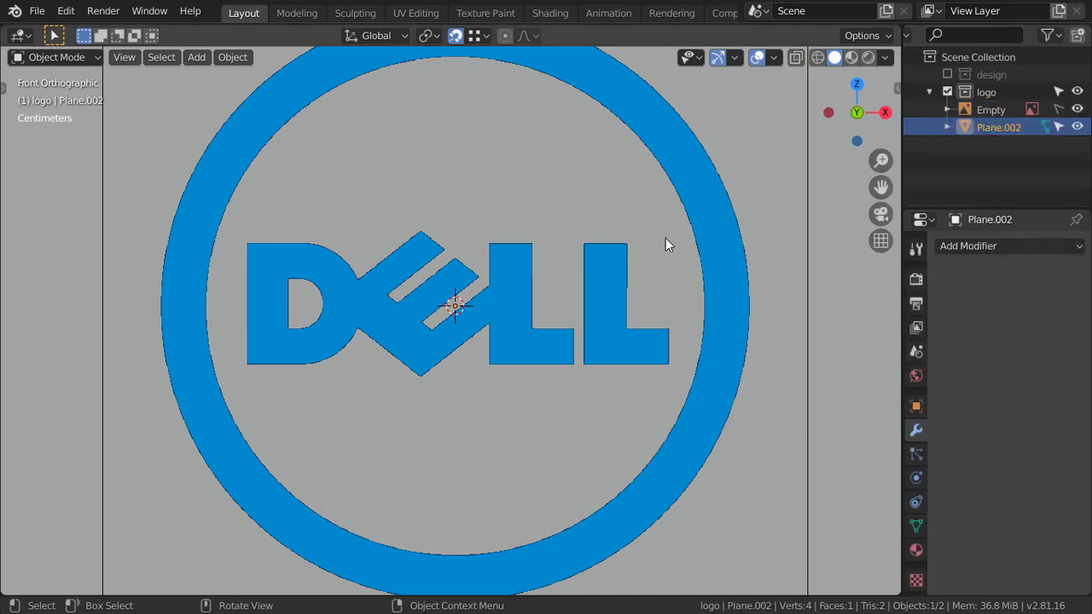
{"action": "scroll", "coordinate": [665, 238], "scroll_direction": "down", "scroll_amount": 5}
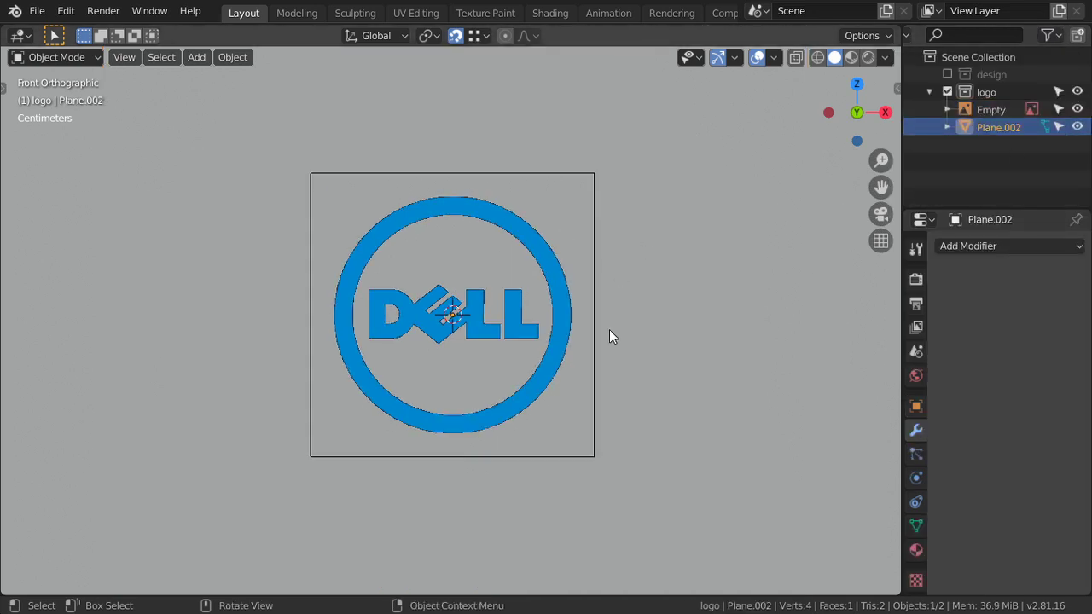
{"action": "middle_click_drag", "start_coordinate": [609, 336], "coordinate": [428, 405]}
{"action": "left_click", "coordinate": [399, 302]}
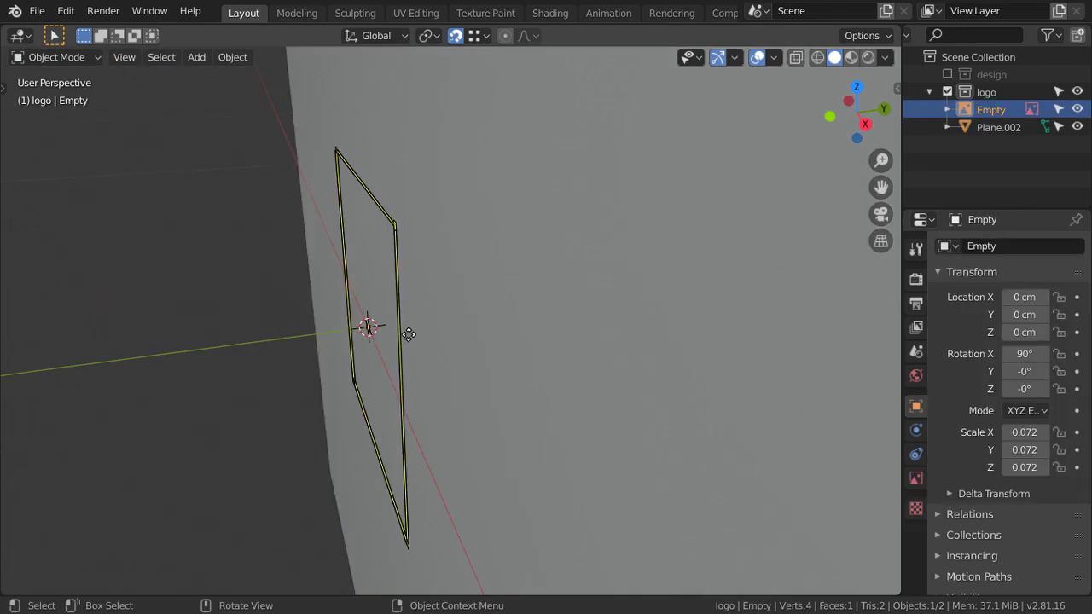
{"action": "key", "text": "y"}
{"action": "left_click", "coordinate": [622, 266]}
{"action": "key", "text": "KP_1"}
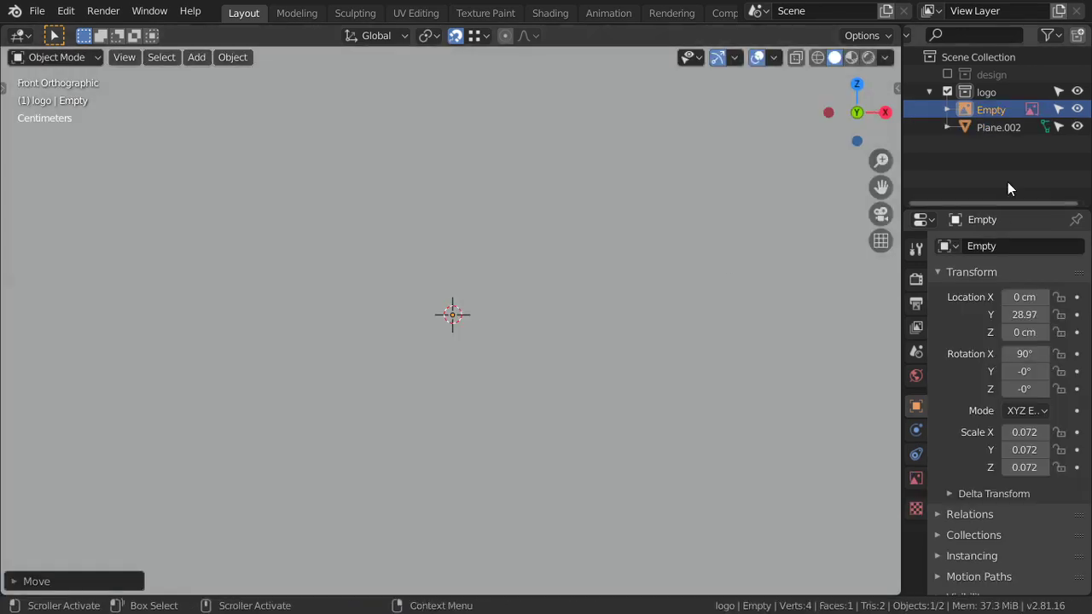
Step: Make the logo image unselectable and select the plane, checking it in wireframe then solid shading
{"action": "left_click", "coordinate": [1057, 109]}
{"action": "key", "text": "z"}
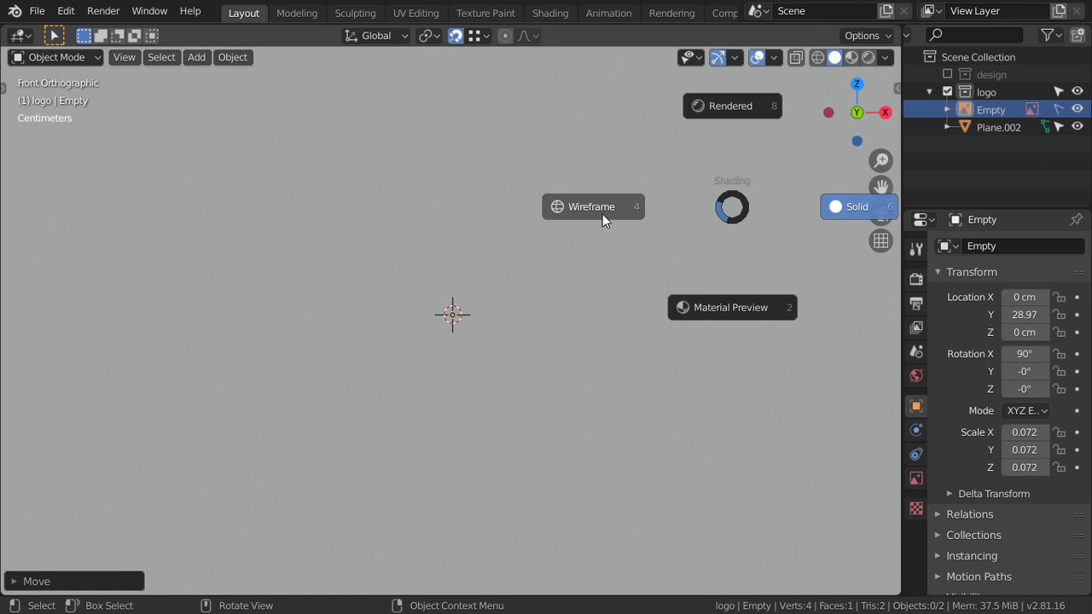
{"action": "left_click", "coordinate": [602, 214]}
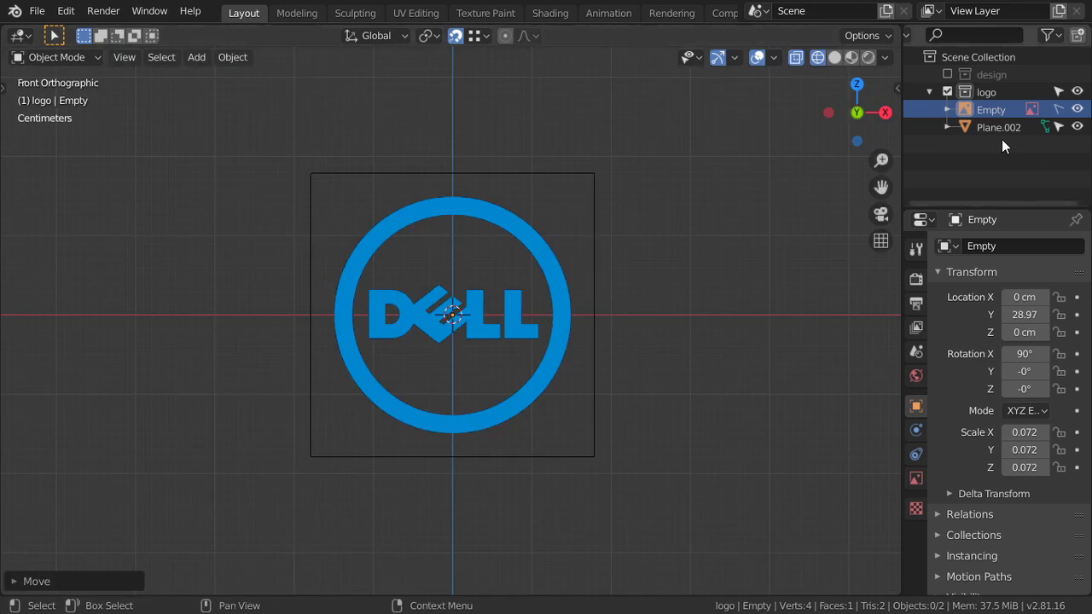
{"action": "left_click", "coordinate": [998, 127]}
{"action": "scroll", "coordinate": [528, 385], "scroll_direction": "up", "scroll_amount": 2}
{"action": "scroll", "coordinate": [535, 383], "scroll_direction": "down", "scroll_amount": 5}
{"action": "key", "text": "z"}
{"action": "left_click", "coordinate": [618, 355]}
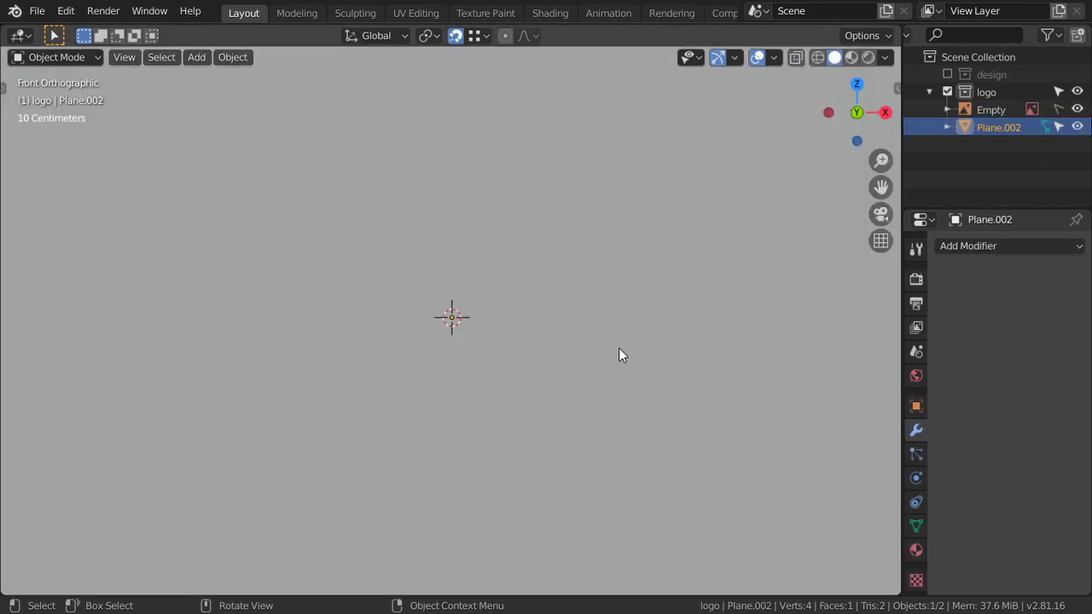
{"action": "scroll", "coordinate": [597, 384], "scroll_direction": "down", "scroll_amount": 3}
Step: Scale the plane down and position it along X over the first L
{"action": "scroll", "coordinate": [605, 452], "scroll_direction": "down", "scroll_amount": 3}
{"action": "key", "text": "s"}
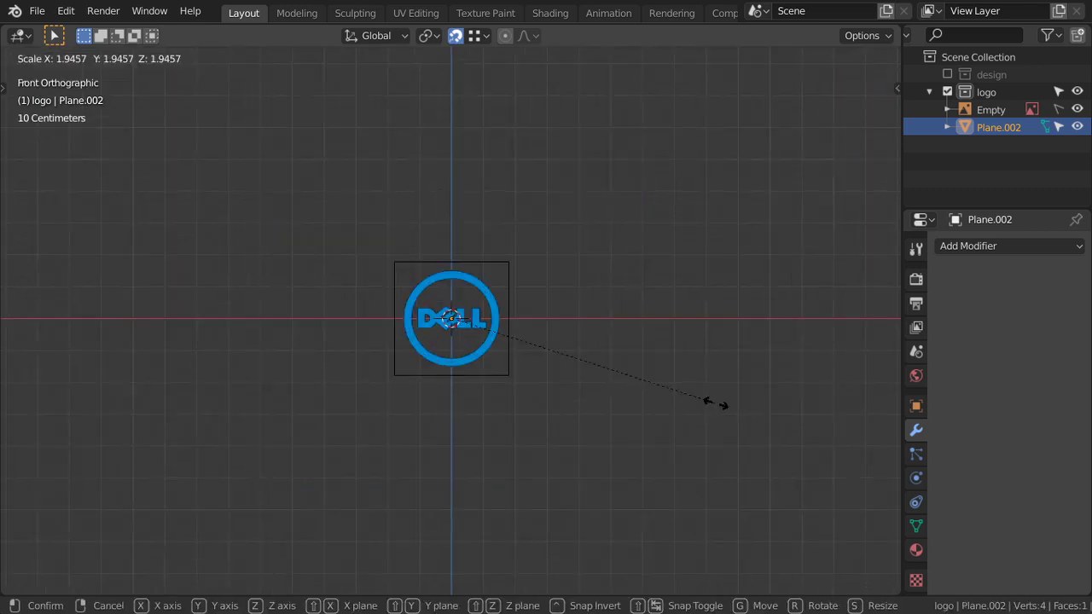
{"action": "left_click", "coordinate": [682, 427]}
{"action": "scroll", "coordinate": [651, 462], "scroll_direction": "up", "scroll_amount": 3}
{"action": "key", "text": "s"}
{"action": "scroll", "coordinate": [651, 462], "scroll_direction": "up", "scroll_amount": 5}
{"action": "left_click", "coordinate": [500, 366]}
{"action": "key", "text": "g"}
{"action": "key", "text": "x"}
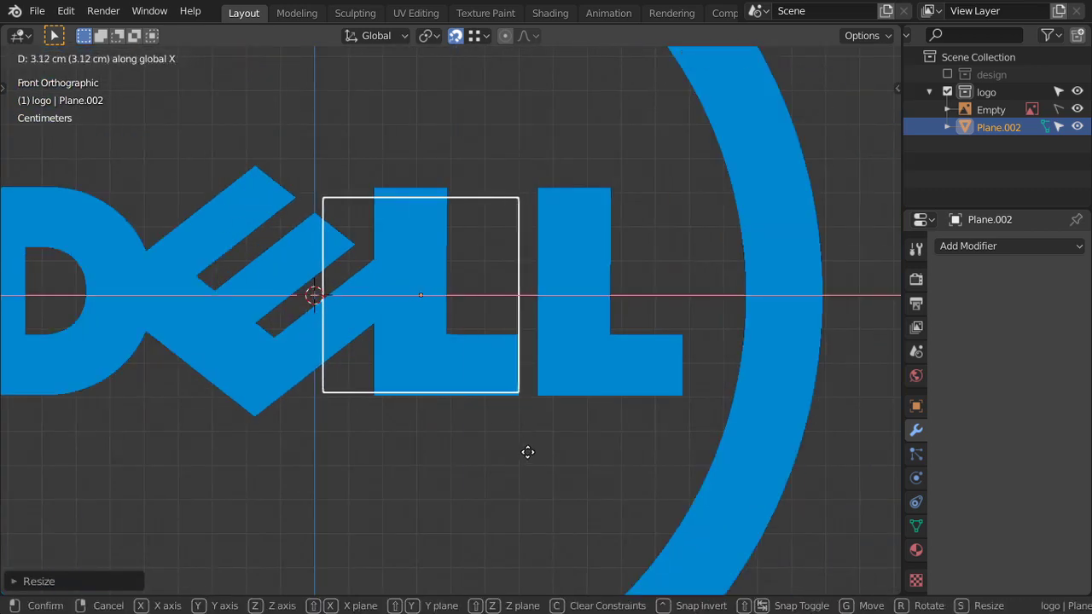
{"action": "left_click", "coordinate": [604, 392]}
{"action": "key", "text": "g"}
{"action": "key", "text": "x"}
{"action": "left_click", "coordinate": [588, 281]}
Step: In Edit Mode, move the plane's top and left edges to fit the L's foot
{"action": "key", "text": "Tab"}
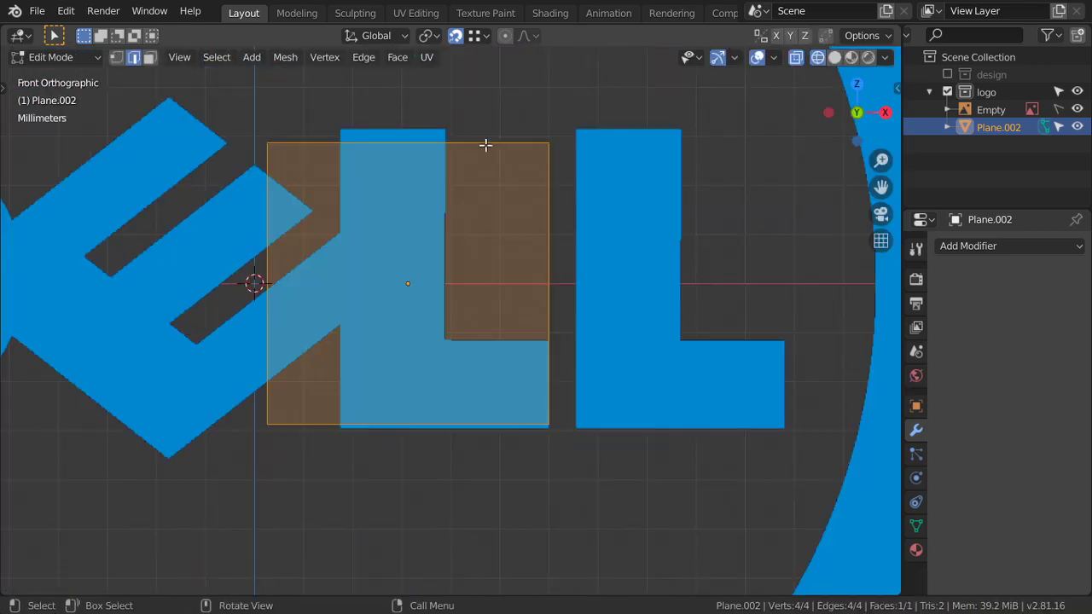
{"action": "left_click", "coordinate": [479, 137]}
{"action": "left_click", "coordinate": [548, 142], "text": "shift"}
{"action": "key", "text": "g"}
{"action": "key", "text": "y"}
{"action": "left_click", "coordinate": [523, 378]}
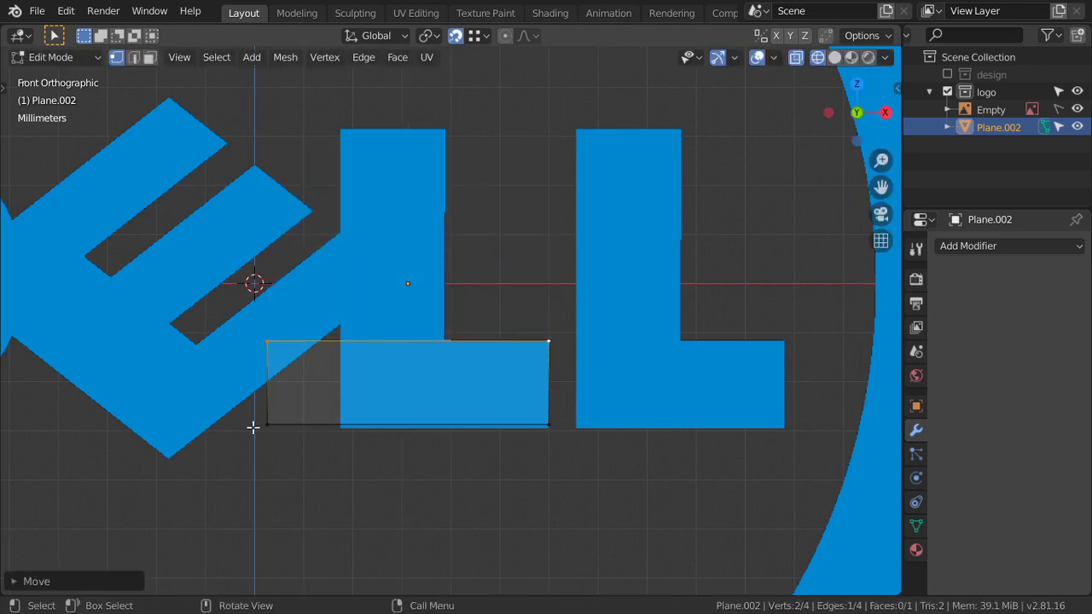
{"action": "left_click_drag", "start_coordinate": [251, 426], "coordinate": [281, 328]}
{"action": "key", "text": "g"}
{"action": "key", "text": "x"}
{"action": "left_click", "coordinate": [429, 414]}
Step: Extrude the top edge up along Z to form the L's stem
{"action": "left_click_drag", "start_coordinate": [464, 358], "coordinate": [360, 329]}
{"action": "key", "text": "e"}
{"action": "key", "text": "z"}
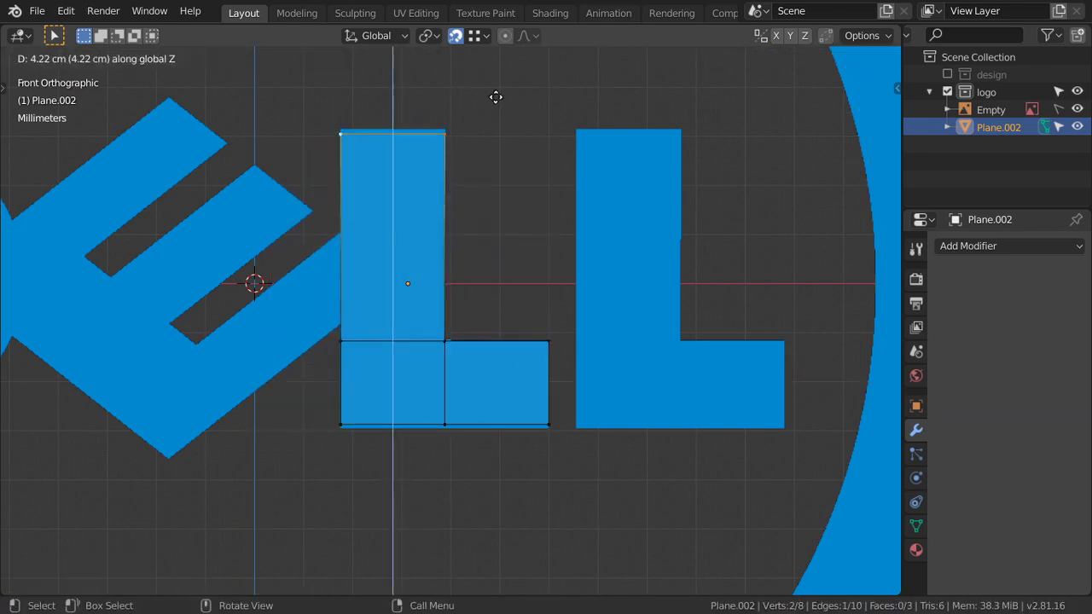
{"action": "left_click", "coordinate": [497, 97]}
{"action": "scroll", "coordinate": [568, 446], "scroll_direction": "up", "scroll_amount": 1}
Step: Duplicate the whole L shape along X over the second L
{"action": "left_click", "coordinate": [567, 446]}
{"action": "scroll", "coordinate": [535, 400], "scroll_direction": "down", "scroll_amount": 3}
{"action": "key", "text": "ctrl+l"}
{"action": "key", "text": "shift+d"}
{"action": "key", "text": "x"}
{"action": "left_click", "coordinate": [656, 416]}
{"action": "scroll", "coordinate": [656, 417], "scroll_direction": "up", "scroll_amount": 2}
Step: Loop-cut the left L's stem and extrude an edge diagonally toward the E
{"action": "key", "text": "ctrl+r"}
{"action": "left_click", "coordinate": [372, 227]}
{"action": "key", "text": "ctrl+r"}
{"action": "left_click", "coordinate": [367, 307]}
{"action": "left_click", "coordinate": [375, 349]}
{"action": "key", "text": "e"}
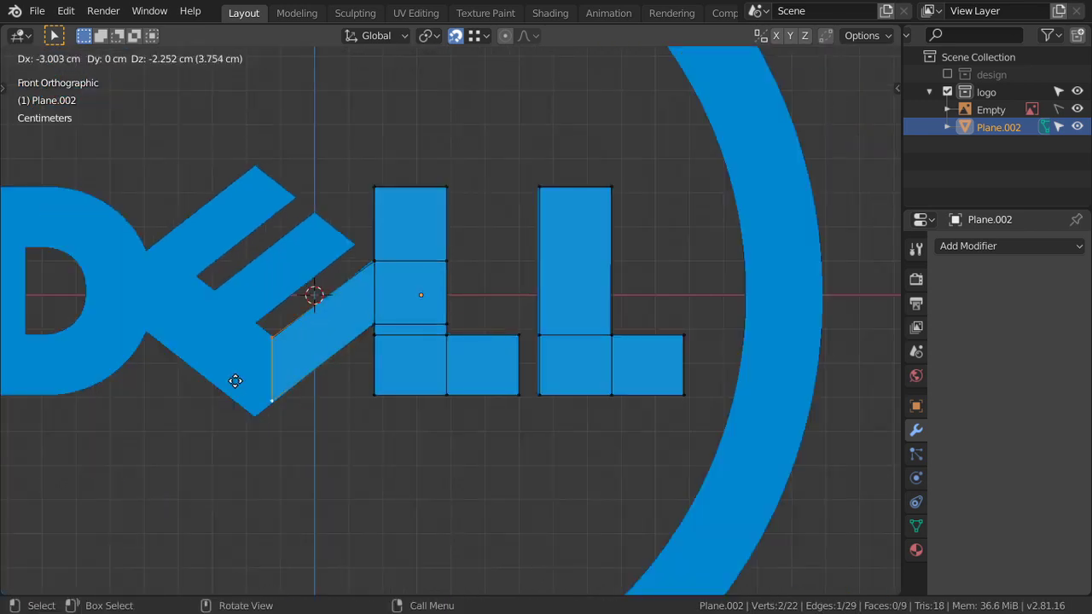
{"action": "left_click", "coordinate": [234, 381]}
{"action": "scroll", "coordinate": [261, 419], "scroll_direction": "up", "scroll_amount": 2}
Step: Slide the extension's corner vertex into place along its edge
{"action": "left_click", "coordinate": [198, 435]}
{"action": "key", "text": "g"}
{"action": "key", "text": "g"}
{"action": "left_click", "coordinate": [254, 389]}
{"action": "key", "text": "g"}
{"action": "key", "text": "g"}
{"action": "scroll", "coordinate": [265, 393], "scroll_direction": "down", "scroll_amount": 1}
{"action": "scroll", "coordinate": [273, 399], "scroll_direction": "up", "scroll_amount": 1}
{"action": "left_click", "coordinate": [278, 403]}
{"action": "scroll", "coordinate": [282, 401], "scroll_direction": "down", "scroll_amount": 1}
{"action": "scroll", "coordinate": [282, 401], "scroll_direction": "up", "scroll_amount": 1}
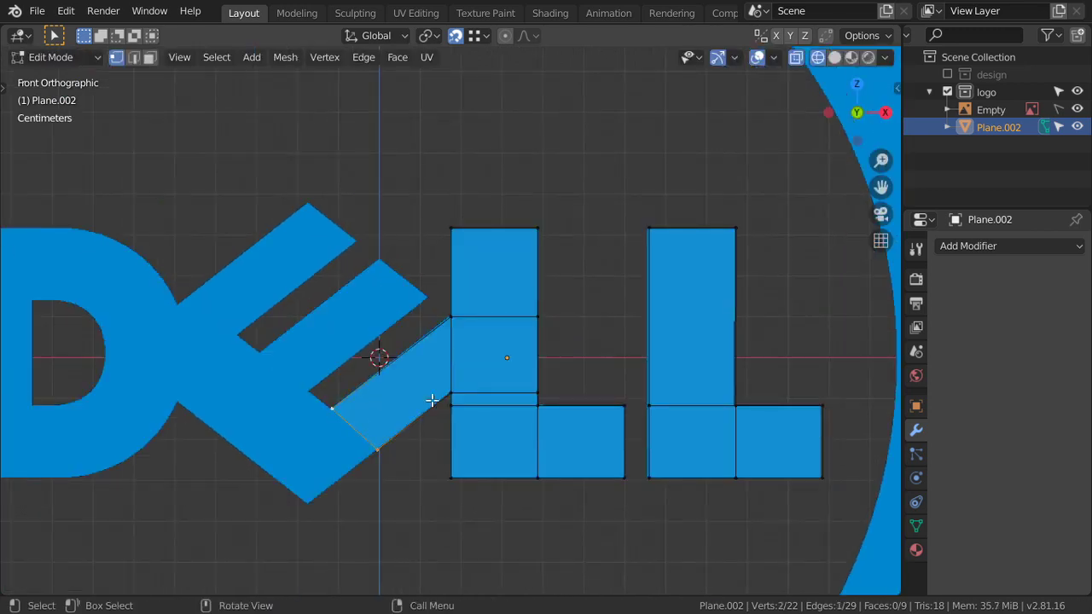
Step: Extrude further edges toward the E's upper left and position them
{"action": "key", "text": "e"}
{"action": "left_click", "coordinate": [303, 448]}
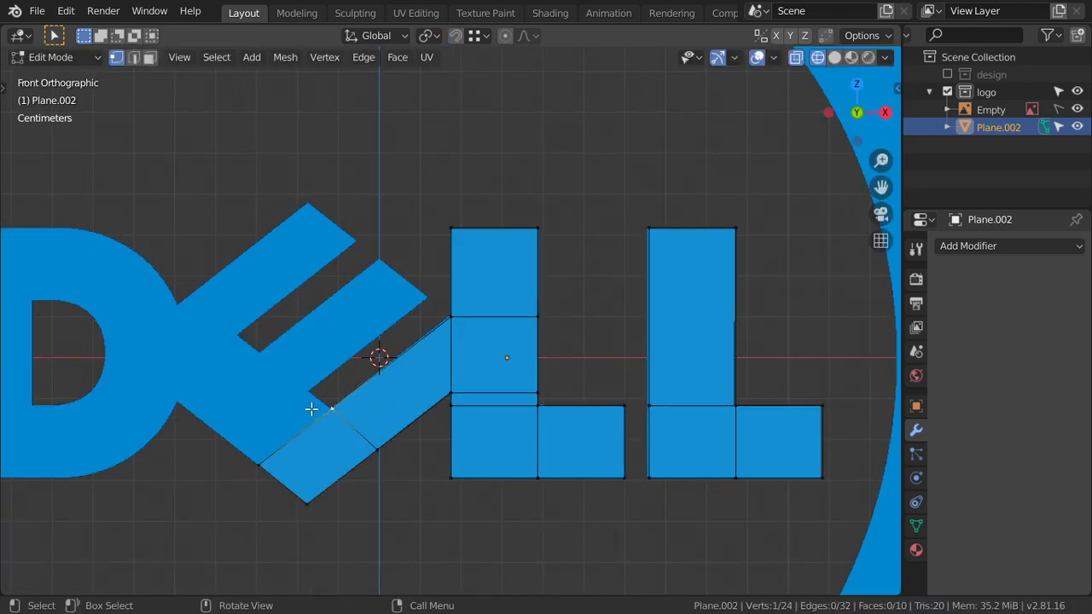
{"action": "left_click", "coordinate": [296, 436]}
{"action": "key", "text": "e"}
{"action": "left_click", "coordinate": [200, 317]}
{"action": "key", "text": "g"}
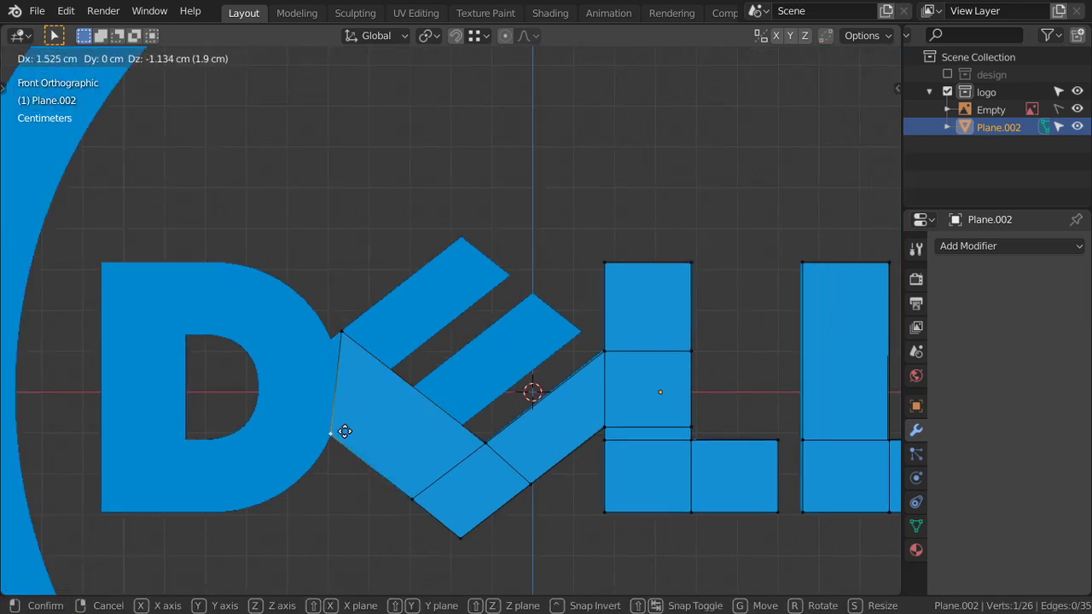
{"action": "left_click", "coordinate": [348, 427]}
{"action": "scroll", "coordinate": [348, 427], "scroll_direction": "up", "scroll_amount": 2}
Step: Extrude an edge to form the E's middle bar
{"action": "key", "text": "ctrl+r"}
{"action": "left_click", "coordinate": [474, 471]}
{"action": "left_click", "coordinate": [473, 471]}
{"action": "key", "text": "e"}
{"action": "left_click", "coordinate": [605, 284]}
Step: Loop-cut the bar and extend an edge along X to the D's outer edge
{"action": "key", "text": "ctrl+r"}
{"action": "left_click", "coordinate": [368, 410]}
{"action": "left_click", "coordinate": [368, 409]}
{"action": "key", "text": "e"}
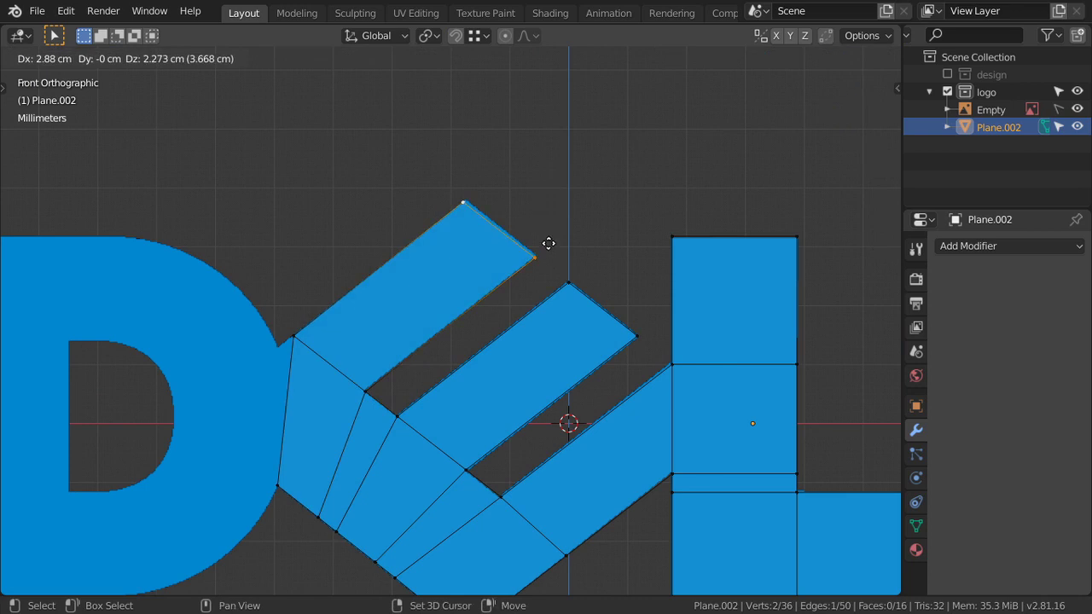
{"action": "right_click", "coordinate": [548, 244]}
{"action": "middle_click_drag", "start_coordinate": [548, 244], "coordinate": [730, 128], "text": "shift"}
{"action": "key", "text": "g"}
{"action": "key", "text": "x"}
{"action": "left_click", "coordinate": [298, 298]}
Step: Build faces across the D's stem and extrude them up to the D's top
{"action": "key", "text": "g"}
{"action": "key", "text": "x"}
{"action": "left_click", "coordinate": [273, 355]}
{"action": "key", "text": "e"}
{"action": "key", "text": "x"}
{"action": "left_click", "coordinate": [259, 205]}
{"action": "left_click", "coordinate": [243, 220], "text": "alt"}
{"action": "key", "text": "e"}
{"action": "key", "text": "z"}
{"action": "left_click", "coordinate": [261, 196]}
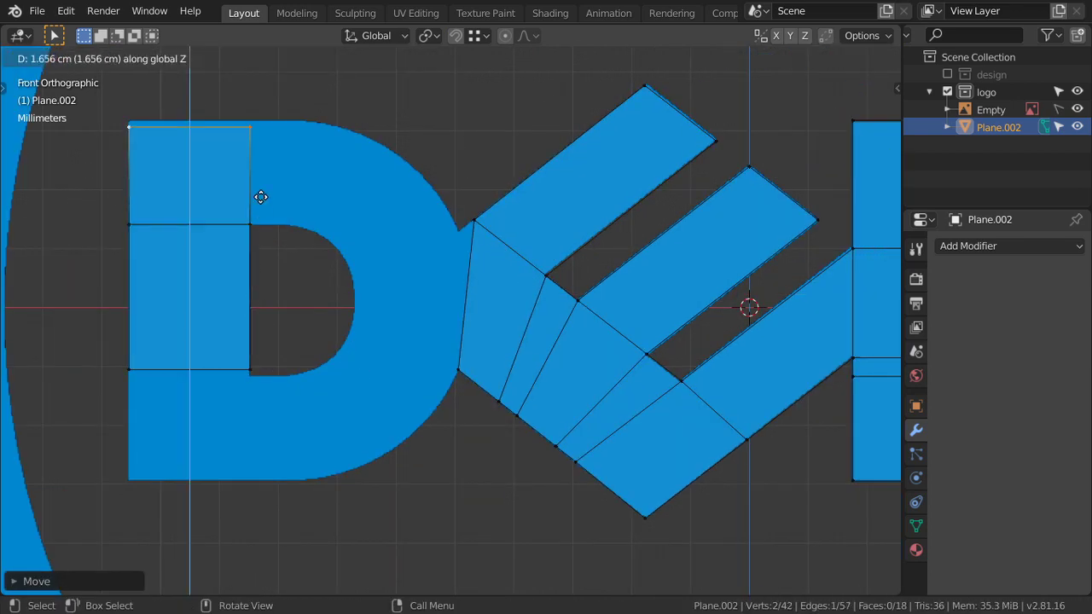
Step: Extrude the D's stem face down along Z to the D's bottom
{"action": "left_click", "coordinate": [243, 369], "text": "alt"}
{"action": "key", "text": "g"}
{"action": "key", "text": "z"}
{"action": "left_click", "coordinate": [258, 410]}
{"action": "key", "text": "e"}
{"action": "key", "text": "z"}
{"action": "left_click", "coordinate": [276, 475]}
{"action": "left_click", "coordinate": [252, 395], "text": "alt"}
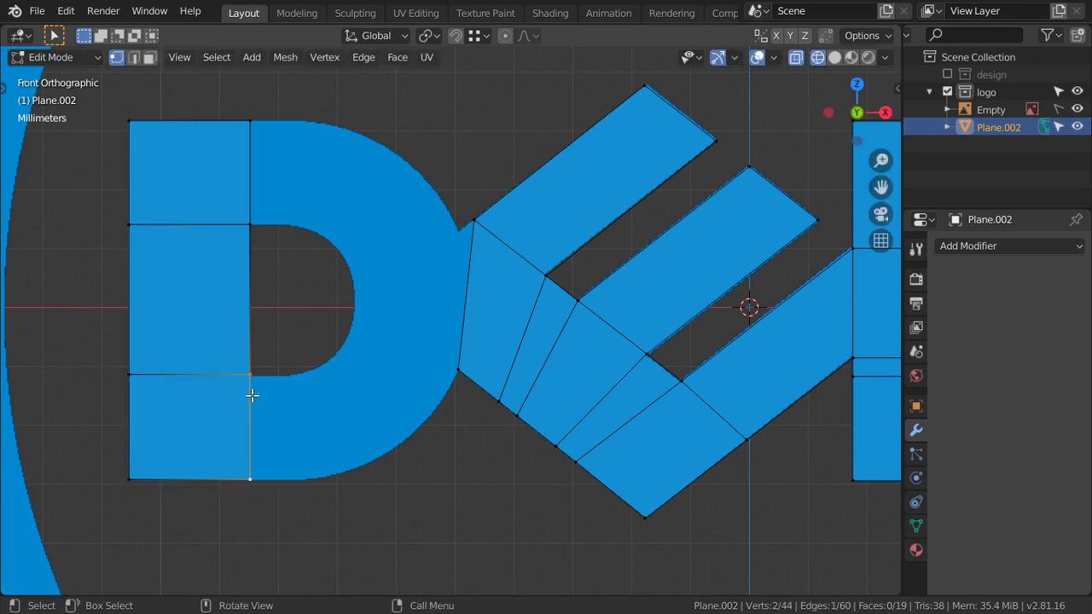
Step: Save the file and trial-spin the selected edge around the 3D cursor, then undo it
{"action": "key", "text": "t"}
{"action": "key", "text": "ctrl+s"}
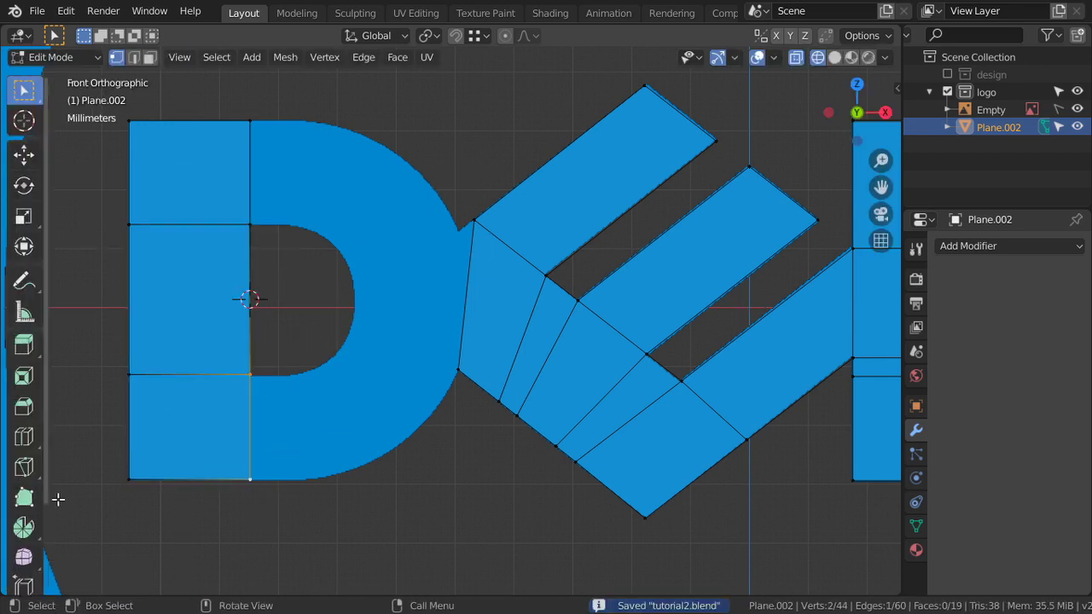
{"action": "left_click", "coordinate": [23, 527]}
{"action": "left_click", "coordinate": [357, 298]}
{"action": "left_click", "coordinate": [101, 580]}
{"action": "mouse_move", "coordinate": [324, 443]}
{"action": "middle_mouse_down"}
{"action": "mouse_move", "coordinate": [384, 389]}
{"action": "mouse_move", "coordinate": [445, 390]}
{"action": "middle_mouse_up"}
{"action": "key", "text": "KP_1"}
{"action": "key", "text": "ctrl+z"}
{"action": "scroll", "coordinate": [373, 413], "scroll_direction": "up", "scroll_amount": 2}
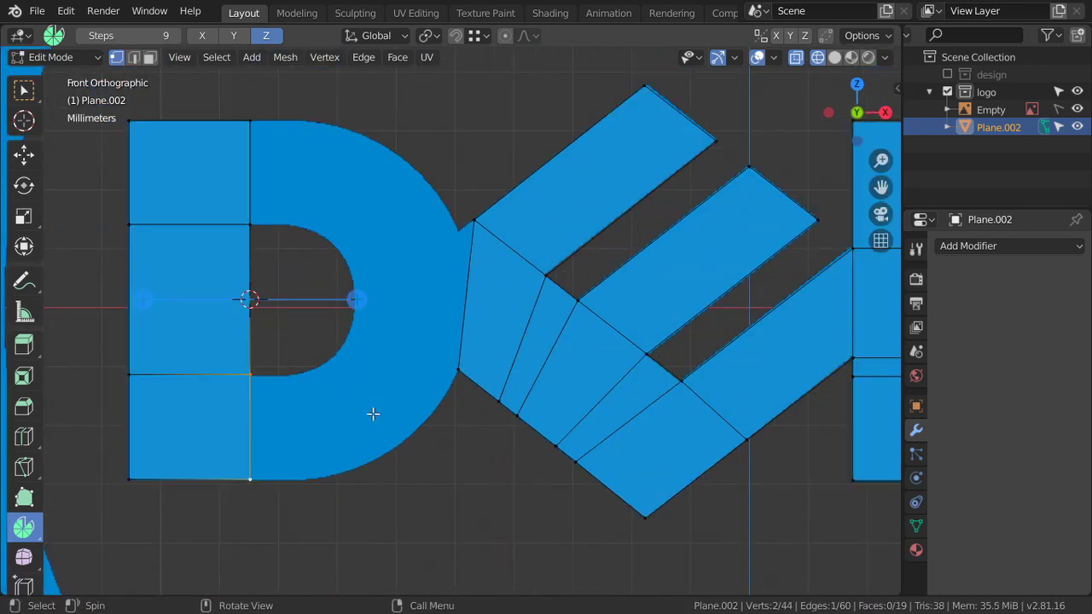
Step: Merge overlapping vertices by distance and extrude the D's inner-corner edge along X into a face
{"action": "key", "text": "g"}
{"action": "key", "text": "Escape"}
{"action": "key", "text": "m"}
{"action": "left_click", "coordinate": [367, 469]}
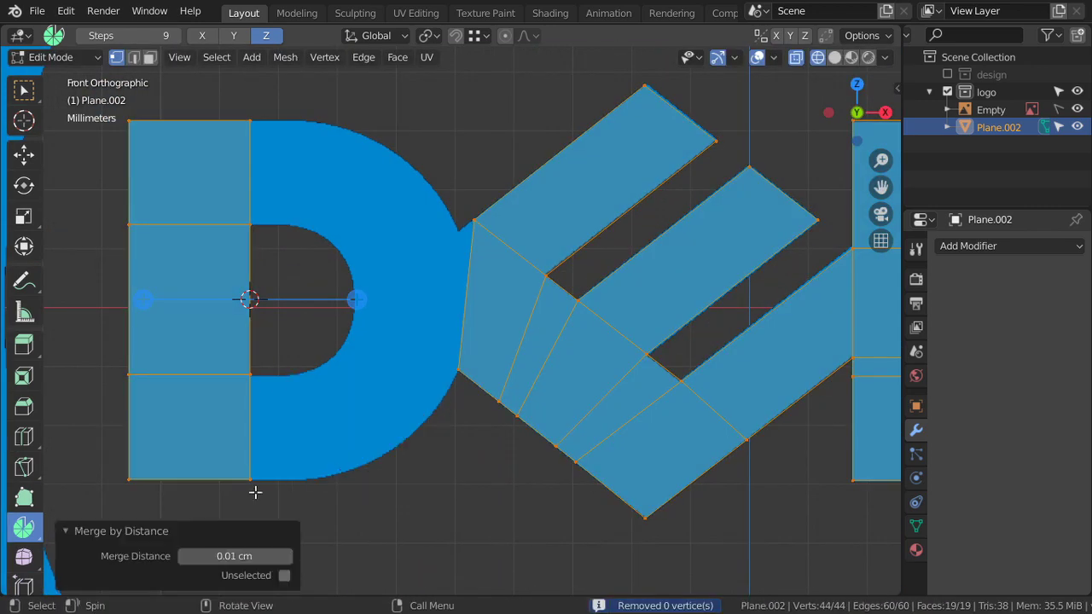
{"action": "scroll", "coordinate": [206, 512], "scroll_direction": "up", "scroll_amount": 1}
{"action": "left_click", "coordinate": [206, 512]}
{"action": "key", "text": "e"}
{"action": "key", "text": "x"}
{"action": "left_click", "coordinate": [369, 421]}
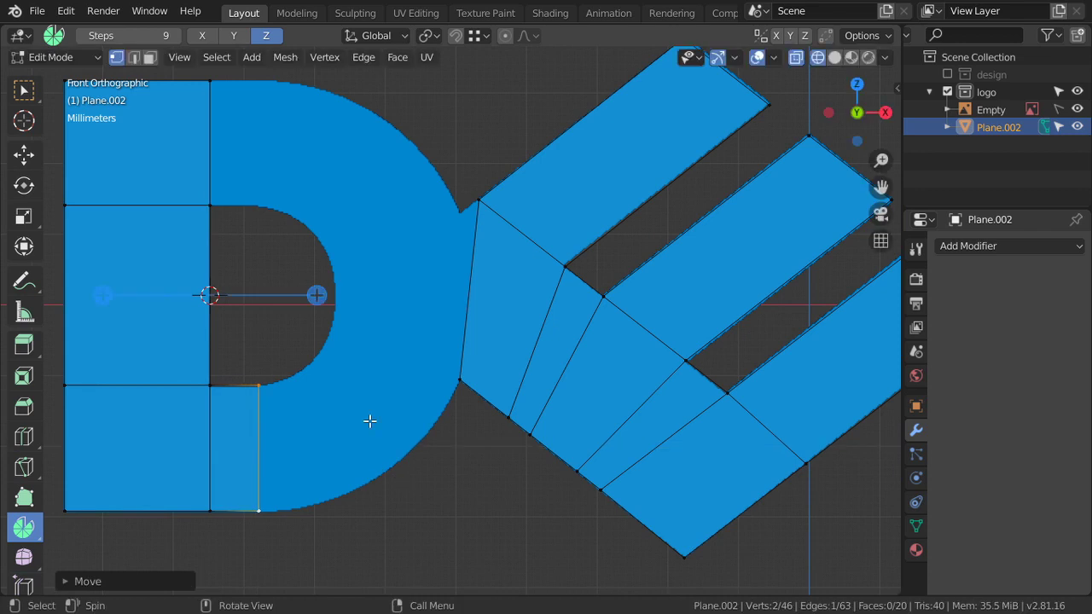
Step: Spin the edge into a fan of faces around the D's bowl and move it into place
{"action": "scroll", "coordinate": [378, 395], "scroll_direction": "up", "scroll_amount": 2}
{"action": "left_click_drag", "start_coordinate": [378, 390], "coordinate": [165, 100]}
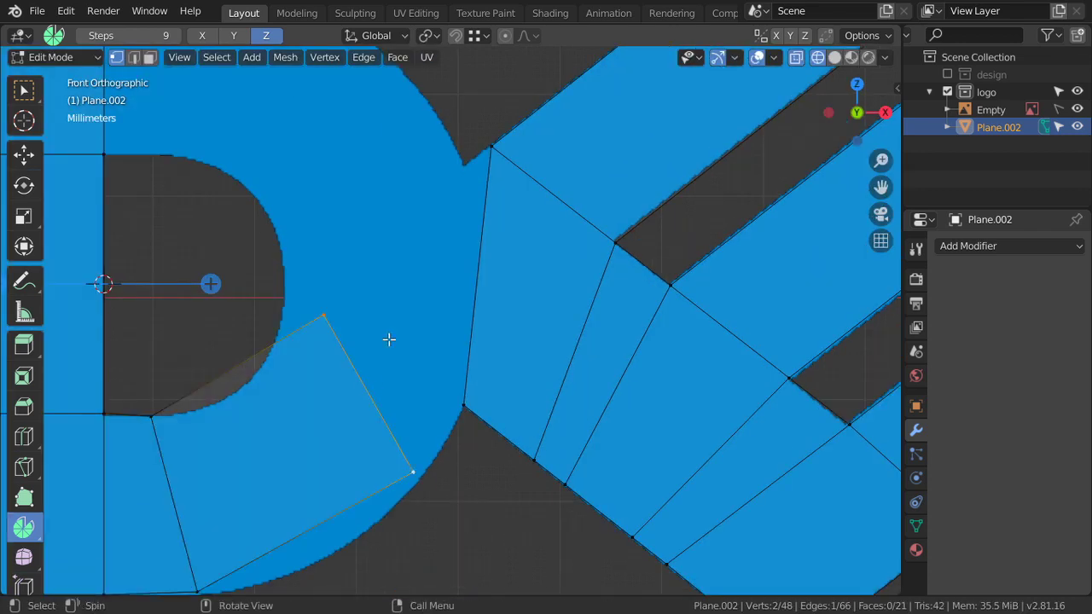
{"action": "middle_click_drag", "start_coordinate": [165, 101], "coordinate": [287, 207], "text": "shift"}
{"action": "scroll", "coordinate": [288, 207], "scroll_direction": "down", "scroll_amount": 1}
{"action": "scroll", "coordinate": [341, 253], "scroll_direction": "up", "scroll_amount": 1}
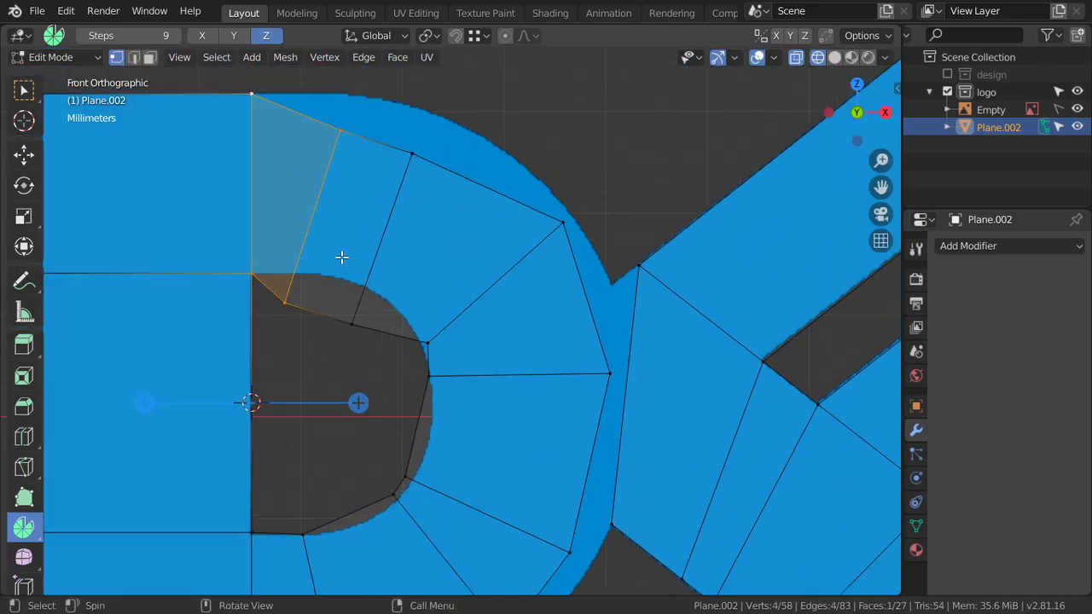
{"action": "key", "text": "g"}
{"action": "left_click", "coordinate": [366, 142]}
Step: Flatten the spun edge to zero along X, move it along Z, and loop-cut the bowl faces
{"action": "key", "text": "s"}
{"action": "key", "text": "x"}
{"action": "key", "text": "0"}
{"action": "key", "text": "Return"}
{"action": "key", "text": "g"}
{"action": "key", "text": "z"}
{"action": "key", "text": "ctrl+r"}
{"action": "left_click", "coordinate": [390, 311]}
Step: Move the cut's upper vertex onto the outer curve and merge the next vertex onto its corner
{"action": "key", "text": "g"}
{"action": "key", "text": "Escape"}
{"action": "left_click", "coordinate": [484, 191]}
{"action": "key", "text": "g"}
{"action": "left_click", "coordinate": [527, 182]}
{"action": "left_click", "coordinate": [562, 222]}
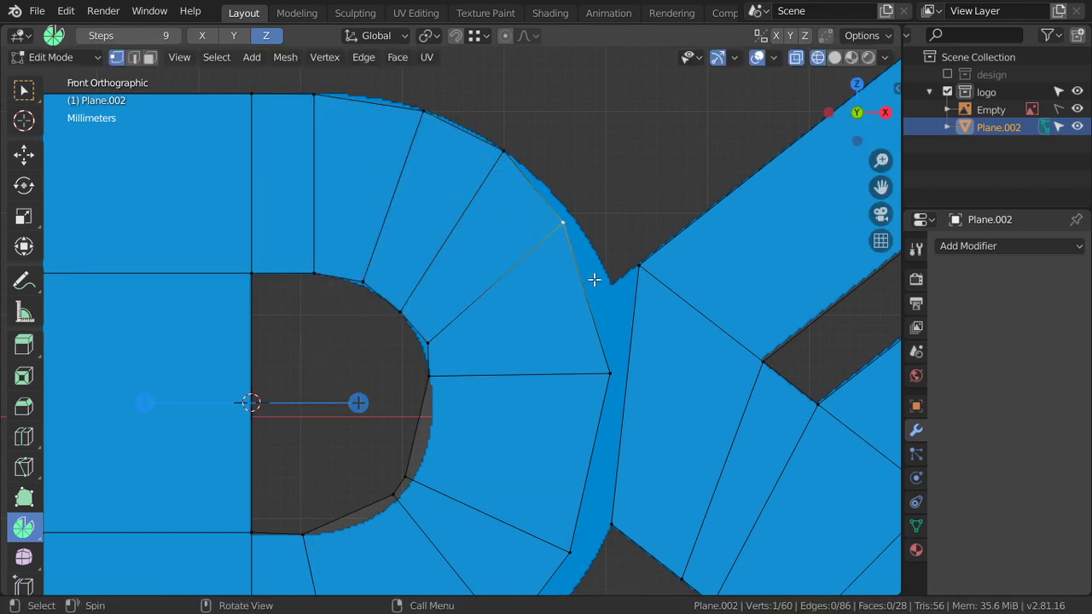
{"action": "key", "text": "g"}
{"action": "left_click", "coordinate": [623, 290]}
Step: Snap the lower vertices onto the D's lower and inner bottom curves
{"action": "left_click", "coordinate": [429, 376]}
{"action": "key", "text": "g"}
{"action": "left_click", "coordinate": [444, 445]}
{"action": "left_click", "coordinate": [404, 478]}
{"action": "key", "text": "g"}
{"action": "left_click", "coordinate": [370, 518]}
{"action": "scroll", "coordinate": [370, 518], "scroll_direction": "down", "scroll_amount": 3}
{"action": "scroll", "coordinate": [475, 387], "scroll_direction": "up", "scroll_amount": 2}
{"action": "scroll", "coordinate": [475, 387], "scroll_direction": "up", "scroll_amount": 1}
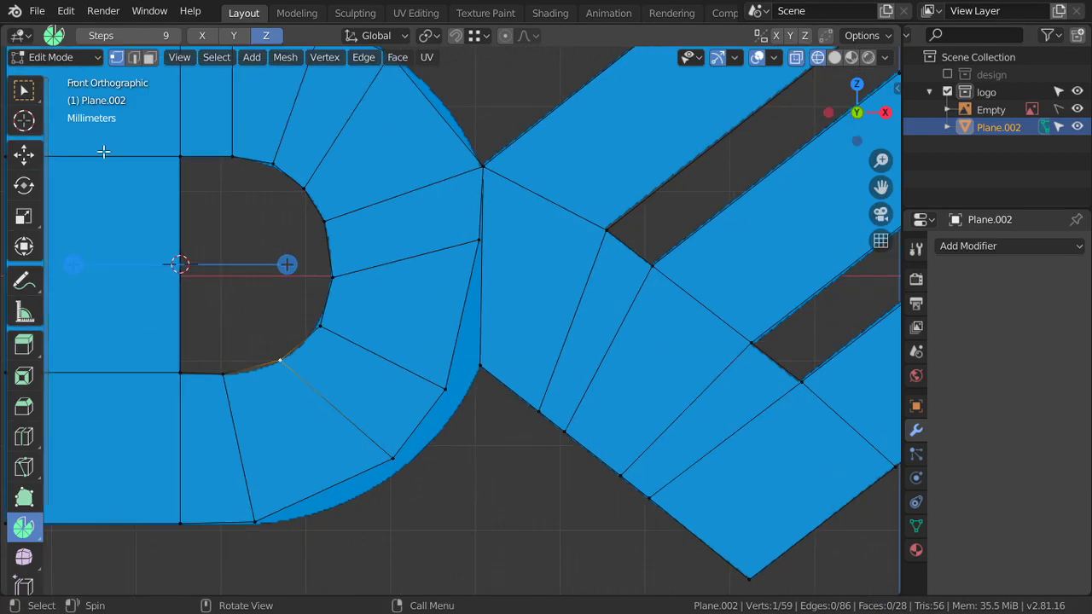
Step: Add a centred loop cut across the lower face and move its vertex onto the outer curve
{"action": "key", "text": "w"}
{"action": "key", "text": "ctrl+r"}
{"action": "left_click", "coordinate": [415, 470]}
{"action": "right_click", "coordinate": [358, 482]}
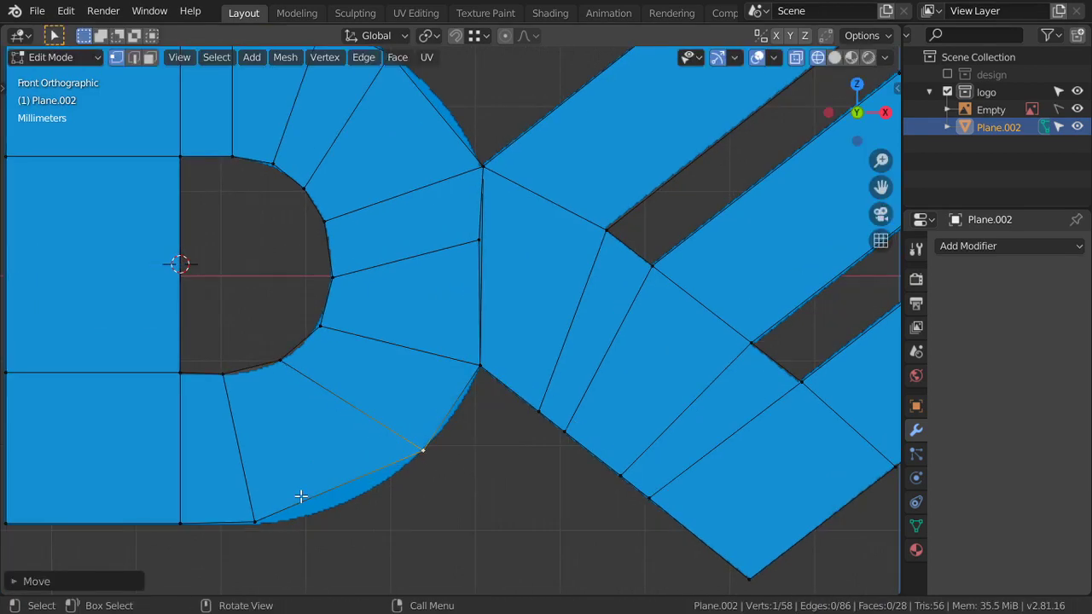
{"action": "key", "text": "g"}
{"action": "left_click", "coordinate": [359, 534]}
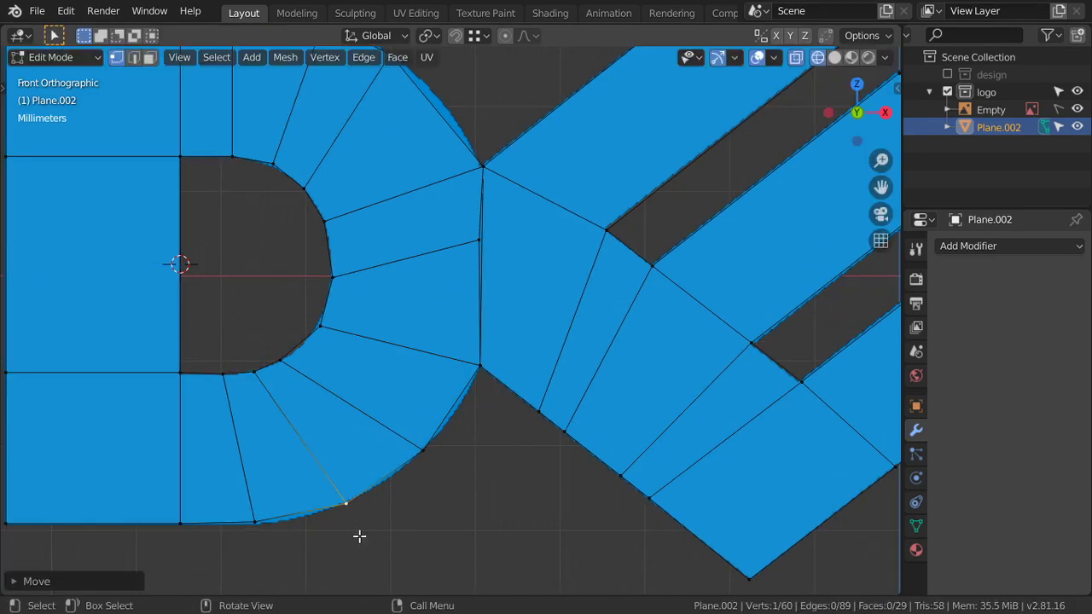
{"action": "scroll", "coordinate": [446, 322], "scroll_direction": "up", "scroll_amount": 2}
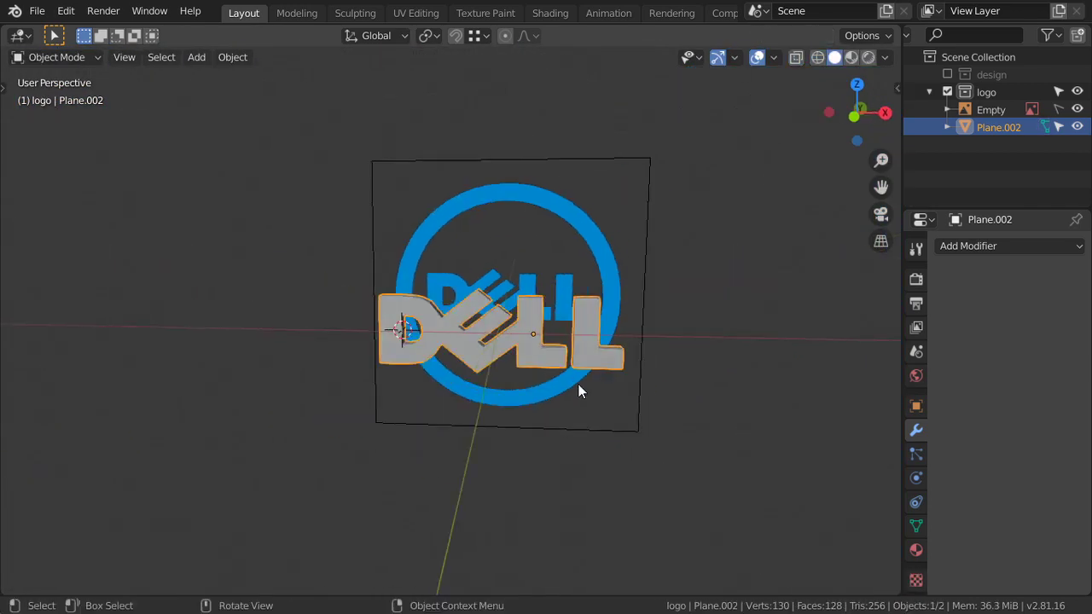
Step: Add a 20-vertex circle mesh and scale it to the ring's inner edge
{"action": "key", "text": "shift+a"}
{"action": "left_click", "coordinate": [573, 305]}
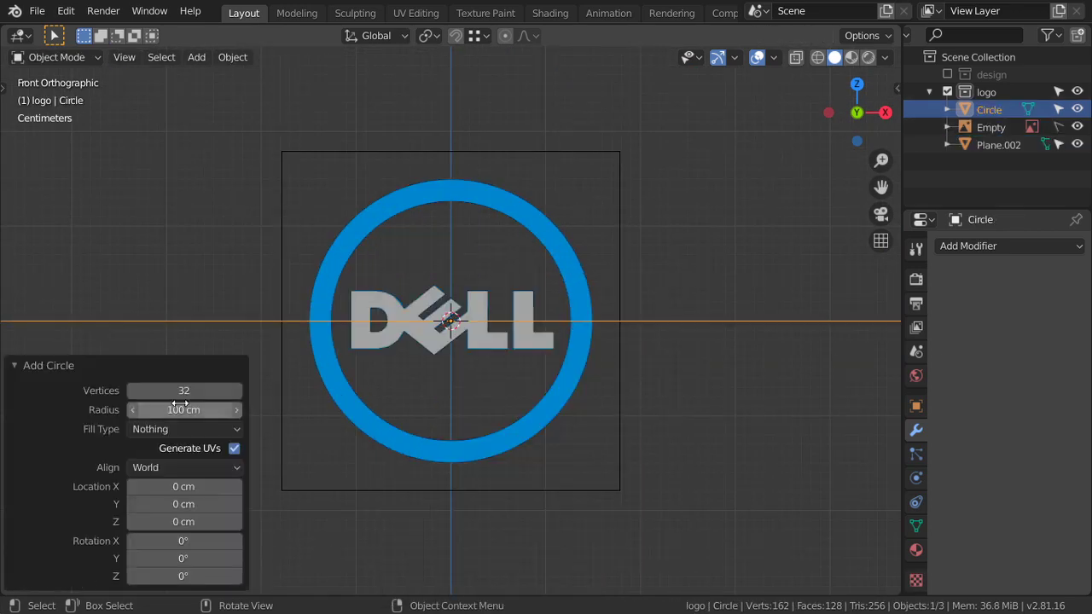
{"action": "key", "text": "Return"}
{"action": "key", "text": "Tab"}
{"action": "key", "text": "s"}
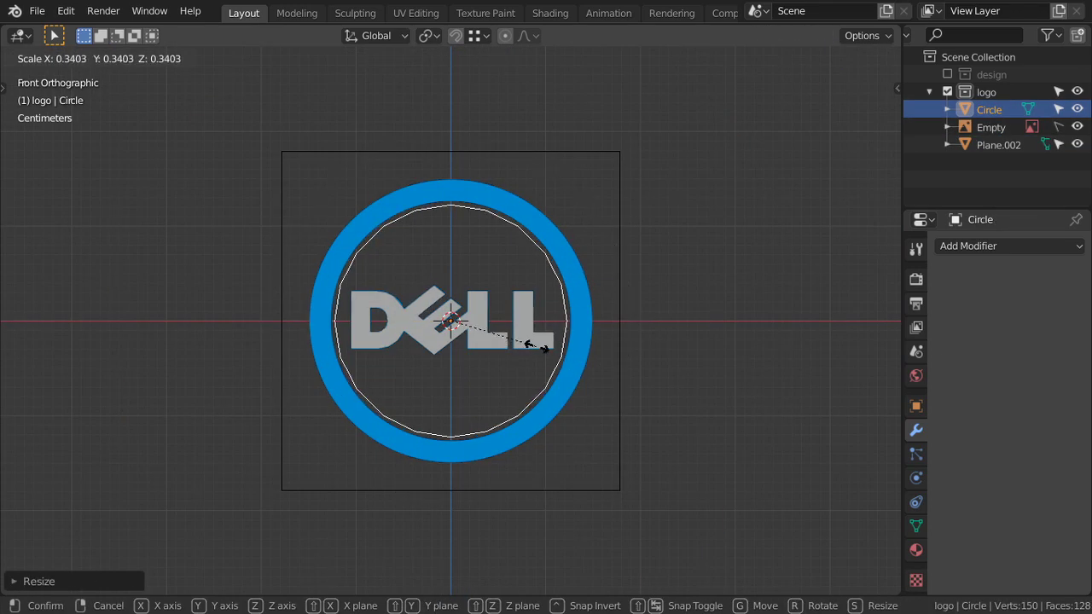
{"action": "left_click", "coordinate": [619, 369]}
{"action": "scroll", "coordinate": [619, 369], "scroll_direction": "up", "scroll_amount": 2}
Step: Extrude and scale the circle outward into a flat ring, then select it all in top view with snapping enabled
{"action": "key", "text": "e"}
{"action": "key", "text": "s"}
{"action": "left_click", "coordinate": [700, 424]}
{"action": "mouse_move", "coordinate": [699, 424]}
{"action": "middle_mouse_down"}
{"action": "mouse_move", "coordinate": [634, 414]}
{"action": "mouse_move", "coordinate": [529, 453]}
{"action": "middle_mouse_up"}
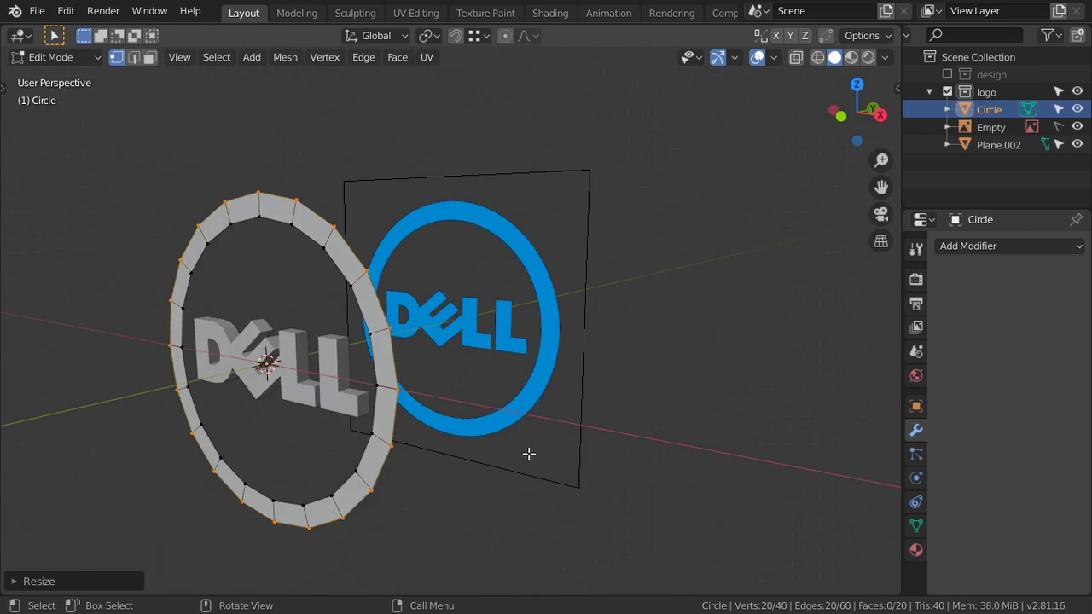
{"action": "key", "text": "KP_7"}
{"action": "scroll", "coordinate": [513, 376], "scroll_direction": "up", "scroll_amount": 5}
{"action": "key", "text": "a"}
{"action": "left_click", "coordinate": [475, 35]}
{"action": "key", "text": "shift+Tab"}
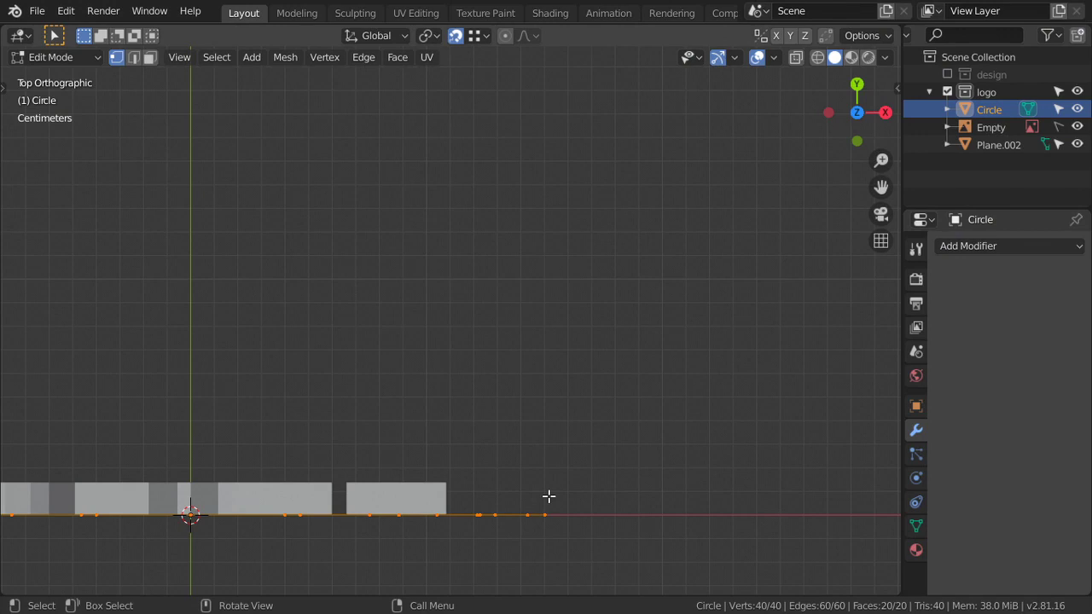
{"action": "left_click", "coordinate": [487, 37]}
Step: Extrude the ring to give it thickness and inspect it in 3D
{"action": "key", "text": "e"}
{"action": "left_click", "coordinate": [450, 480]}
{"action": "scroll", "coordinate": [450, 480], "scroll_direction": "down", "scroll_amount": 2}
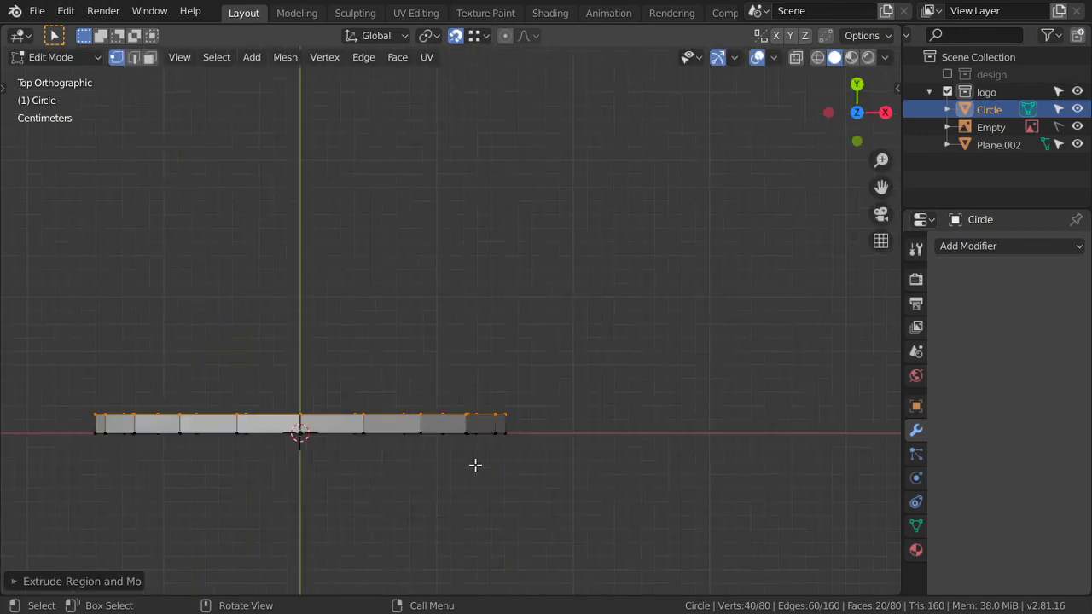
{"action": "middle_click_drag", "start_coordinate": [475, 463], "coordinate": [421, 291]}
{"action": "key", "text": "Tab"}
{"action": "key", "text": "Tab"}
{"action": "scroll", "coordinate": [429, 372], "scroll_direction": "up", "scroll_amount": 5}
Step: Add a centred loop cut around the ring
{"action": "key", "text": "ctrl+r"}
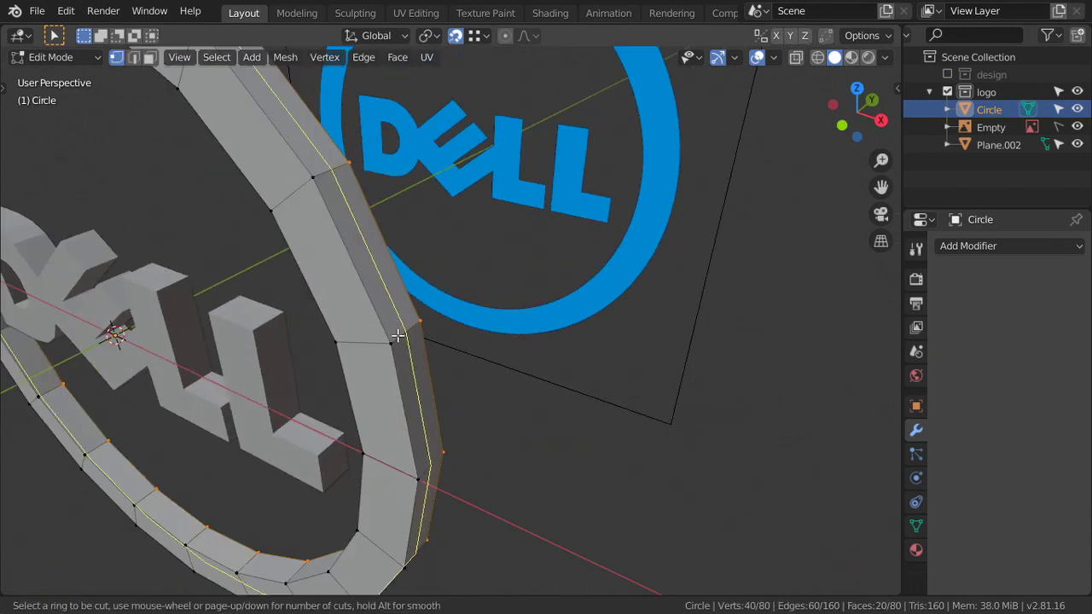
{"action": "left_click", "coordinate": [400, 332]}
{"action": "right_click", "coordinate": [401, 333]}
{"action": "key", "text": "g"}
{"action": "key", "text": "g"}
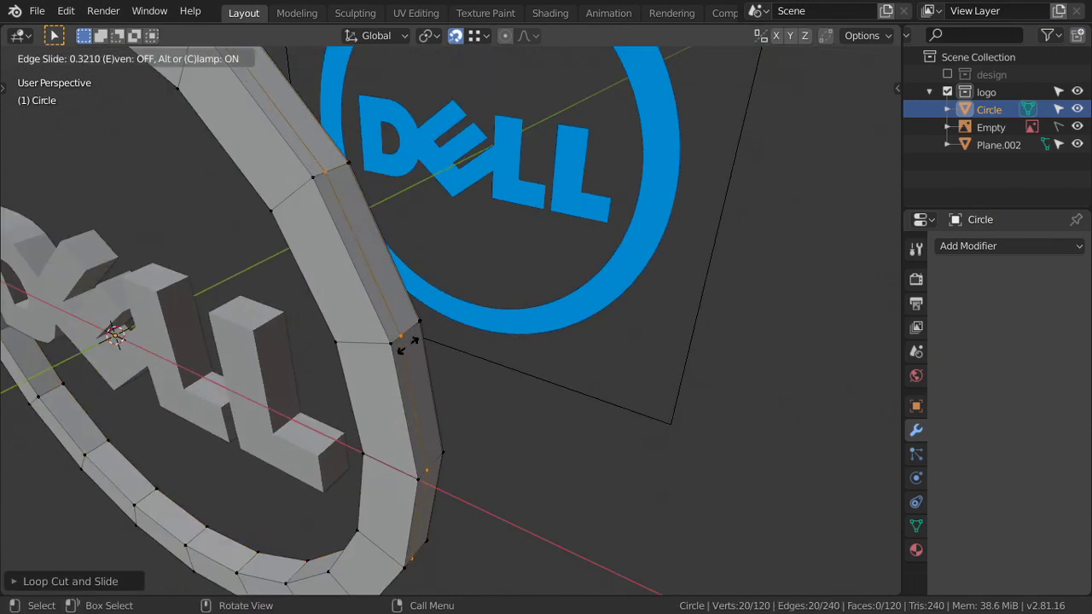
{"action": "right_click", "coordinate": [405, 360]}
{"action": "middle_click_drag", "start_coordinate": [358, 448], "coordinate": [297, 486]}
Step: Add two more loop cuts near the ring's opposite edges and return to object mode
{"action": "key", "text": "ctrl+r"}
{"action": "left_click", "coordinate": [289, 495]}
{"action": "left_click", "coordinate": [292, 485]}
{"action": "key", "text": "ctrl+r"}
{"action": "left_click", "coordinate": [293, 490]}
{"action": "left_click", "coordinate": [300, 496]}
{"action": "key", "text": "Tab"}
{"action": "scroll", "coordinate": [327, 490], "scroll_direction": "down", "scroll_amount": 5}
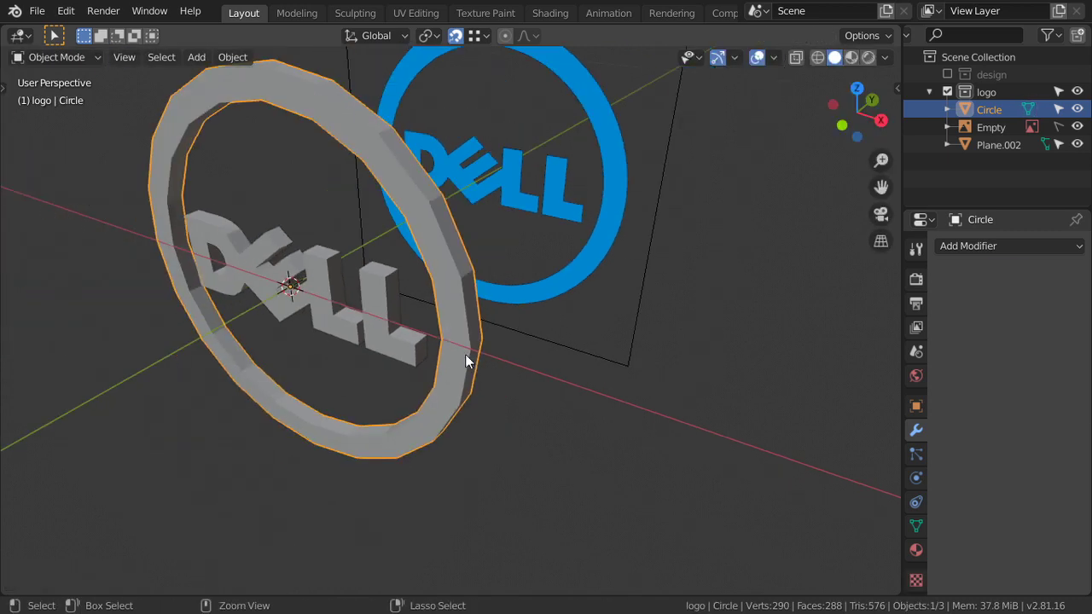
Step: Give the ring a level-2 Subdivision Surface, adjust its levels, apply it, and shade smooth
{"action": "key", "text": "ctrl+2"}
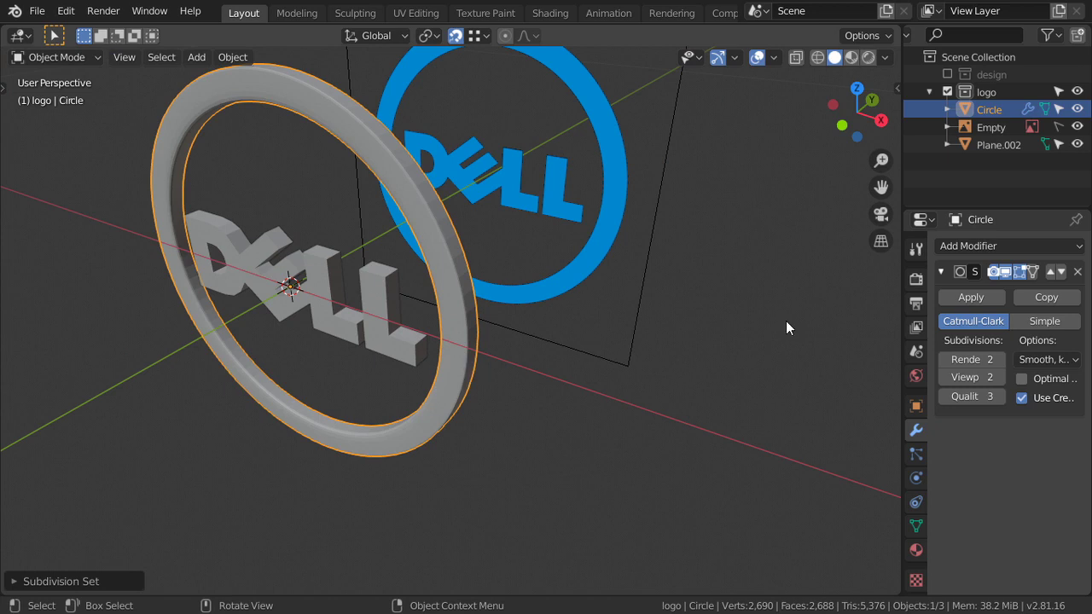
{"action": "left_click", "coordinate": [945, 376]}
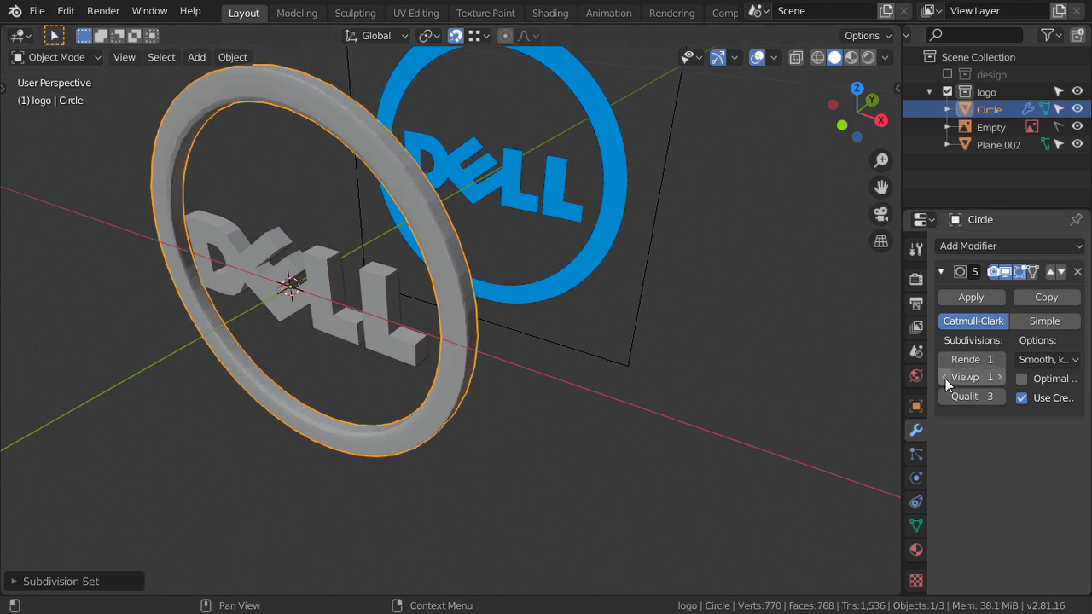
{"action": "left_click", "coordinate": [998, 362]}
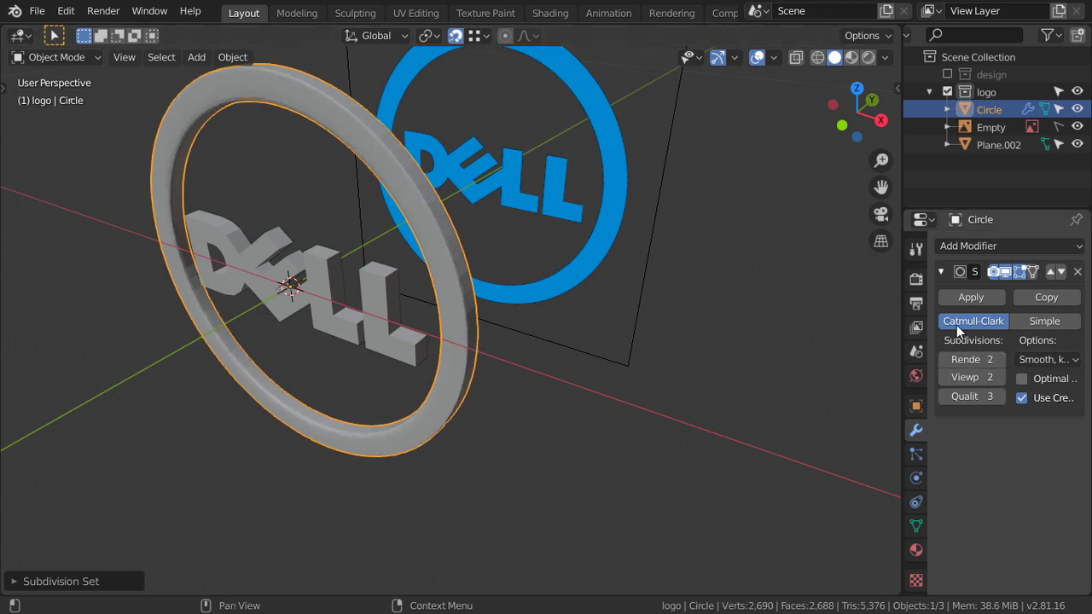
{"action": "left_click", "coordinate": [948, 296]}
{"action": "right_click", "coordinate": [459, 277]}
{"action": "left_click", "coordinate": [459, 278]}
Step: Select the DELL letters, then the ring as active, and join them with Ctrl+J
{"action": "right_click", "coordinate": [388, 295], "text": "shift"}
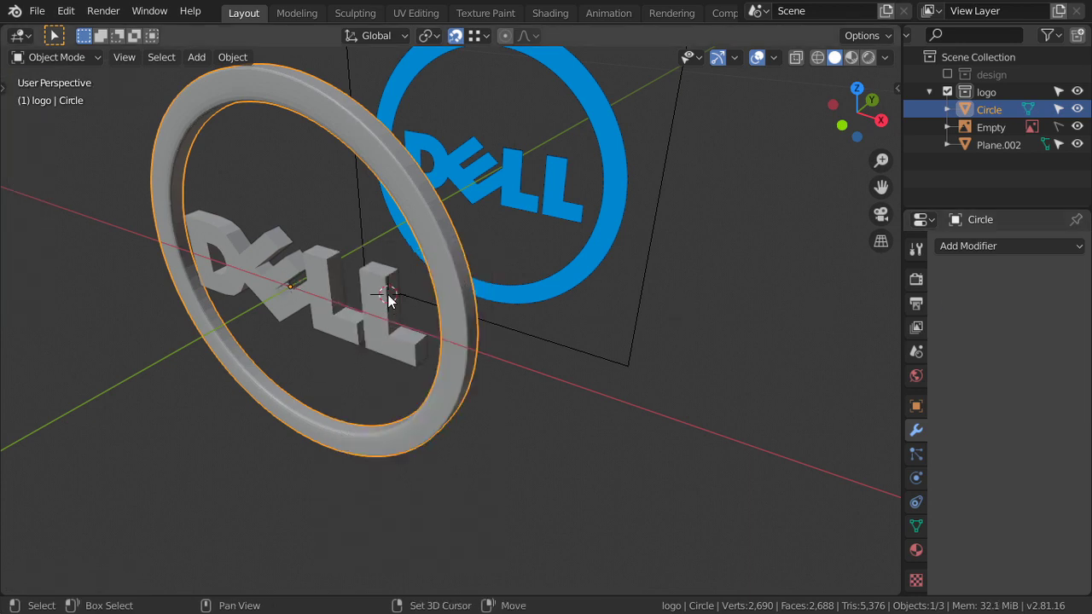
{"action": "right_click", "coordinate": [388, 298]}
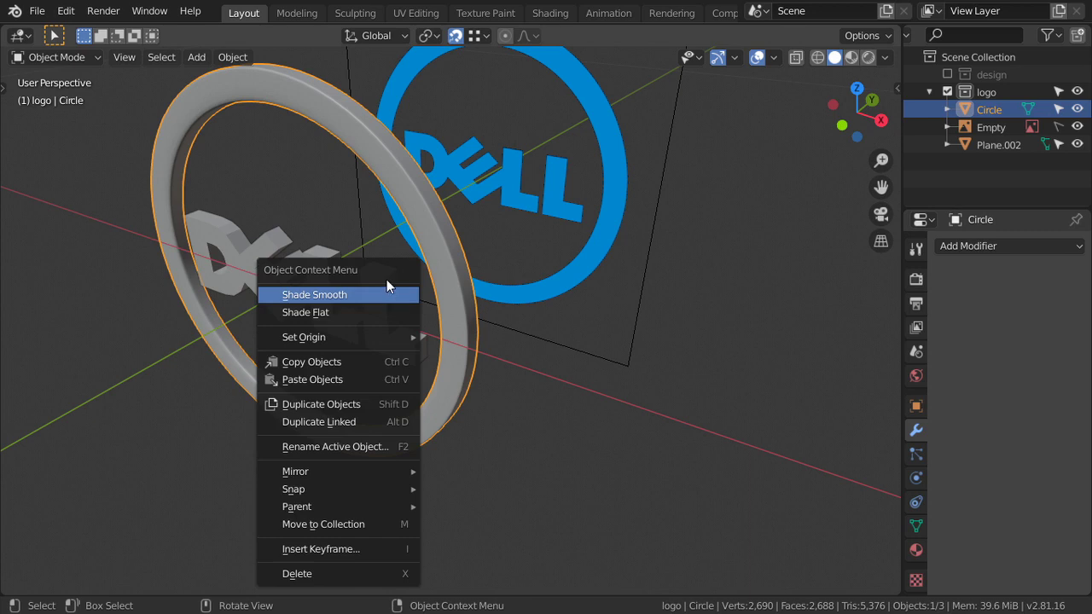
{"action": "left_click", "coordinate": [318, 265]}
{"action": "left_click", "coordinate": [441, 230], "text": "shift"}
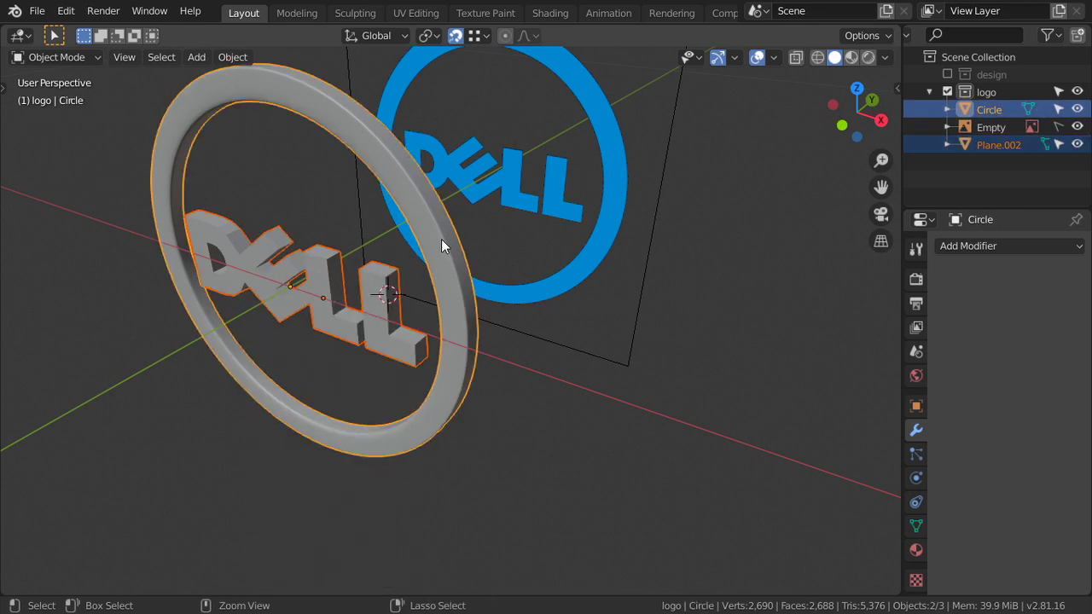
{"action": "key", "text": "ctrl+j"}
{"action": "scroll", "coordinate": [481, 339], "scroll_direction": "up", "scroll_amount": 2}
{"action": "key", "text": "Tab"}
{"action": "key", "text": "Tab"}
Step: Compare smooth and flat shading on the joined logo
{"action": "right_click", "coordinate": [470, 292]}
{"action": "left_click", "coordinate": [465, 291]}
{"action": "right_click", "coordinate": [465, 292]}
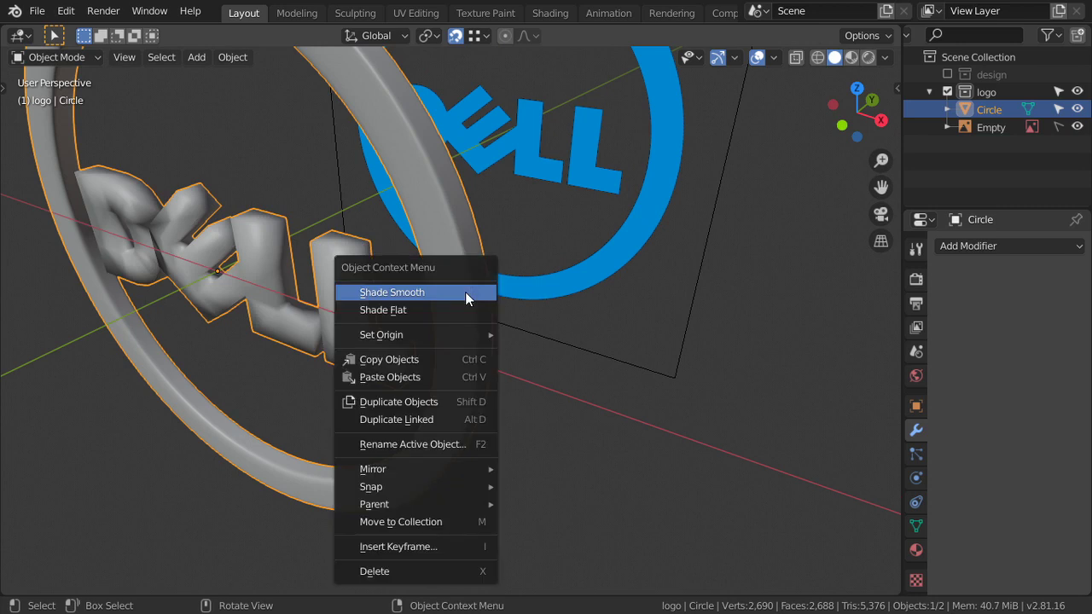
{"action": "left_click", "coordinate": [460, 309]}
{"action": "right_click", "coordinate": [466, 285]}
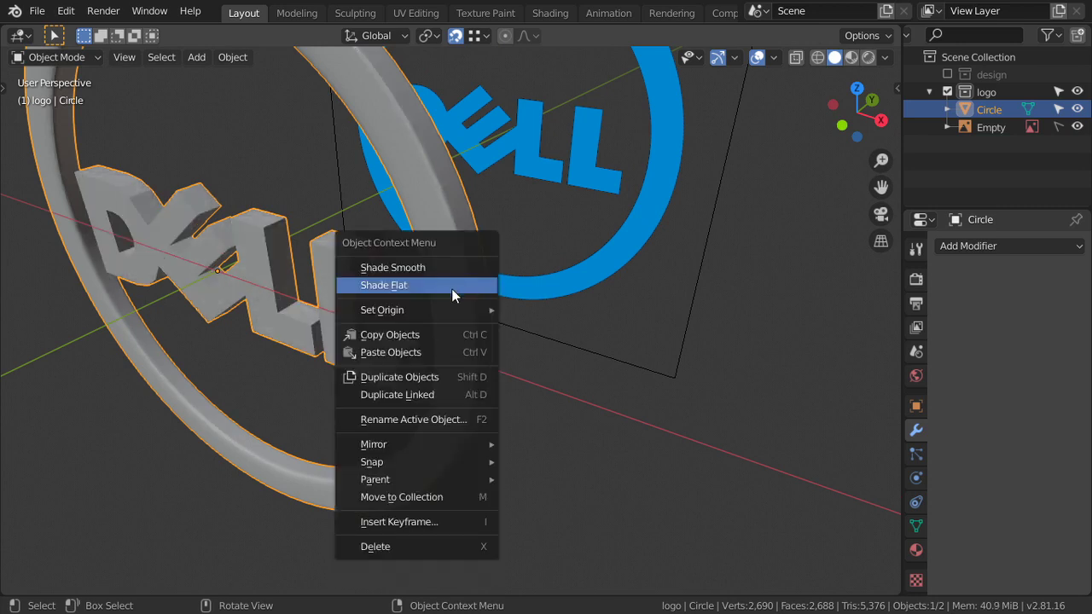
{"action": "left_click", "coordinate": [446, 268]}
Step: Settle the logo on flat shading and view it from the front
{"action": "mouse_move", "coordinate": [446, 268]}
{"action": "middle_mouse_down"}
{"action": "mouse_move", "coordinate": [435, 301]}
{"action": "mouse_move", "coordinate": [433, 281]}
{"action": "mouse_move", "coordinate": [398, 322]}
{"action": "middle_mouse_up"}
{"action": "right_click", "coordinate": [448, 256]}
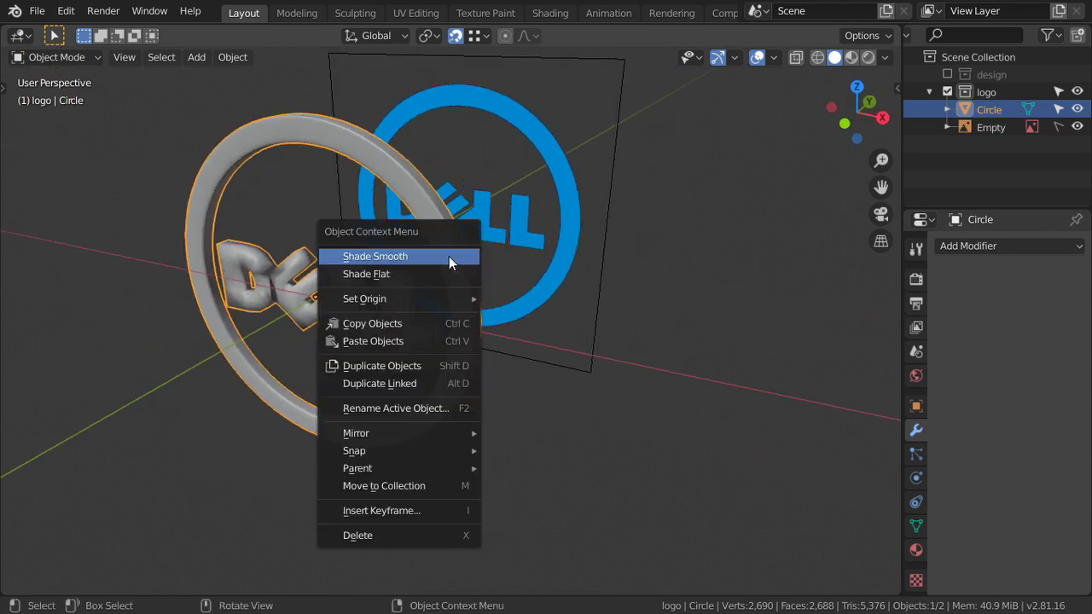
{"action": "left_click", "coordinate": [429, 275]}
{"action": "scroll", "coordinate": [451, 269], "scroll_direction": "up", "scroll_amount": 2}
{"action": "scroll", "coordinate": [451, 270], "scroll_direction": "up", "scroll_amount": 2}
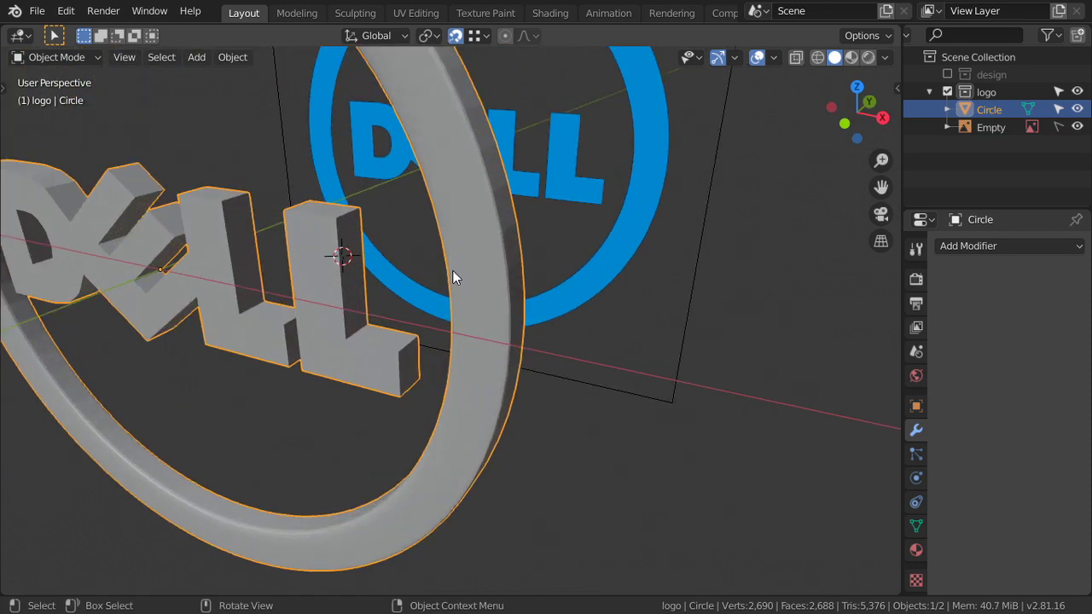
{"action": "scroll", "coordinate": [452, 271], "scroll_direction": "down", "scroll_amount": 4}
{"action": "key", "text": "KP_1"}
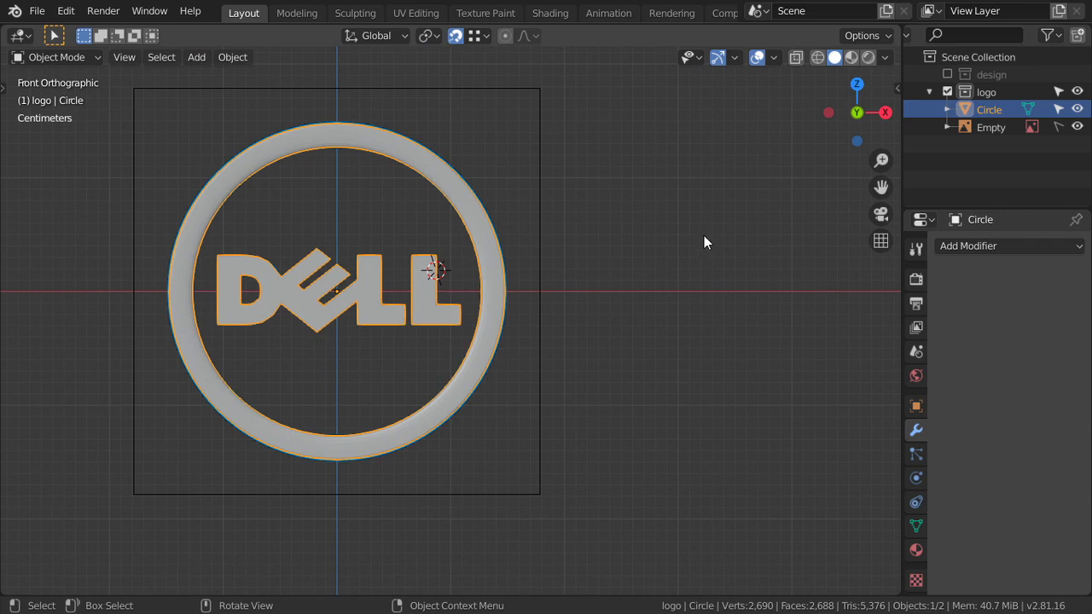
Step: Hide the reference Empty, show the monitor's design collection, and rename Circle to 'logo'
{"action": "left_click", "coordinate": [1077, 127]}
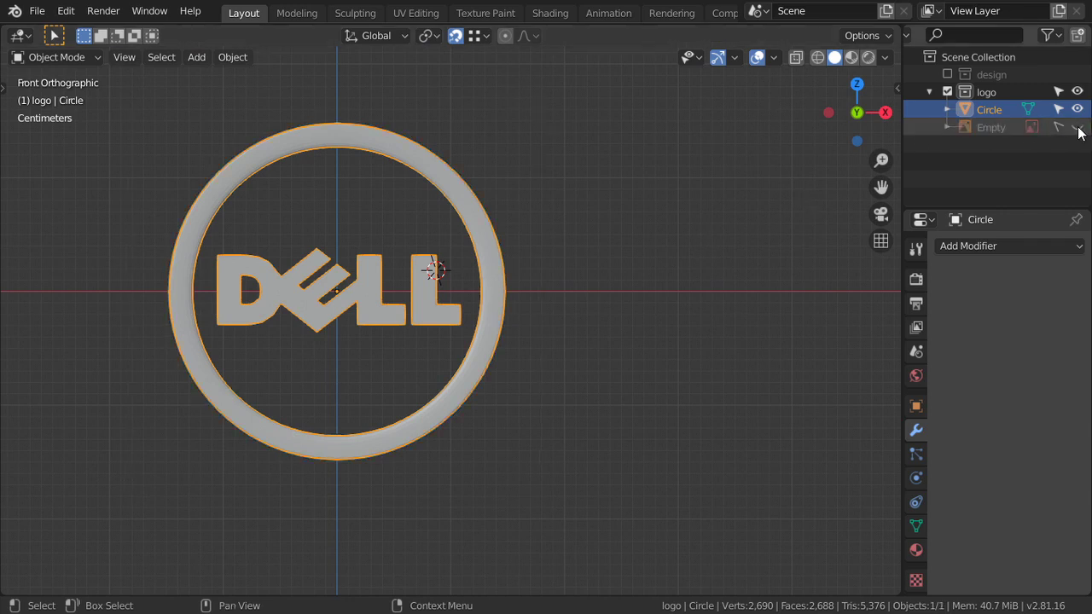
{"action": "scroll", "coordinate": [479, 318], "scroll_direction": "down", "scroll_amount": 1}
{"action": "left_click", "coordinate": [946, 74]}
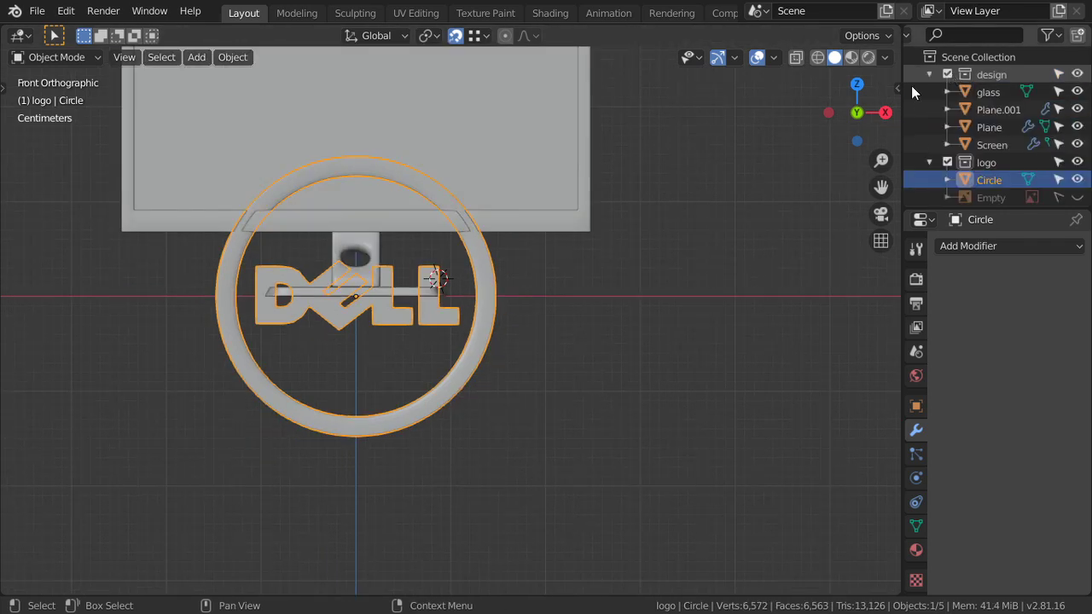
{"action": "scroll", "coordinate": [539, 261], "scroll_direction": "up", "scroll_amount": 3}
{"action": "scroll", "coordinate": [500, 351], "scroll_direction": "down", "scroll_amount": 2}
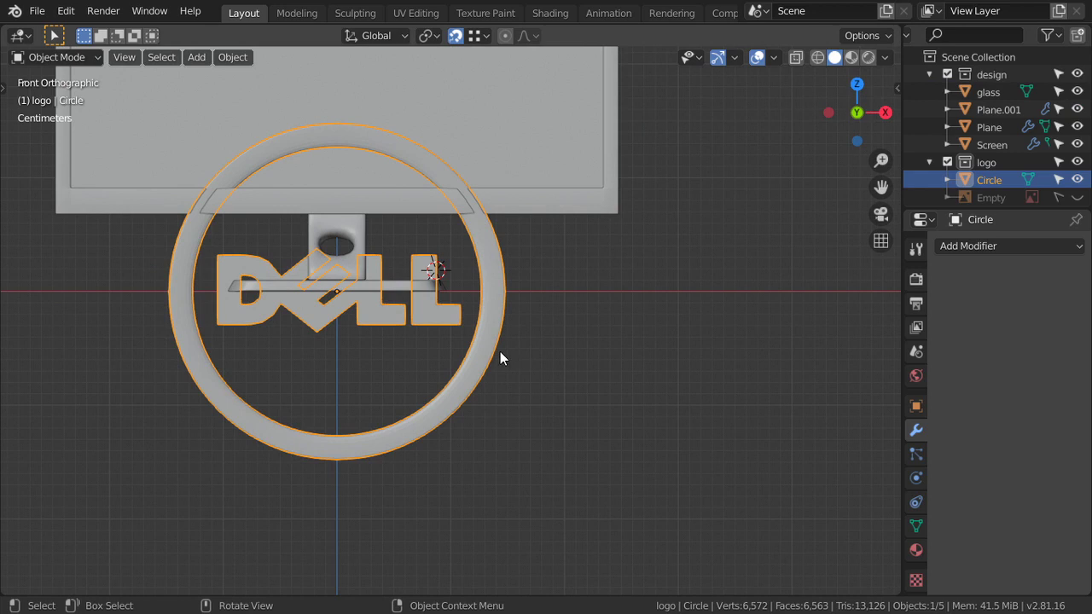
{"action": "double_click", "coordinate": [991, 180]}
{"action": "type", "text": "logo"}
{"action": "key", "text": "Return"}
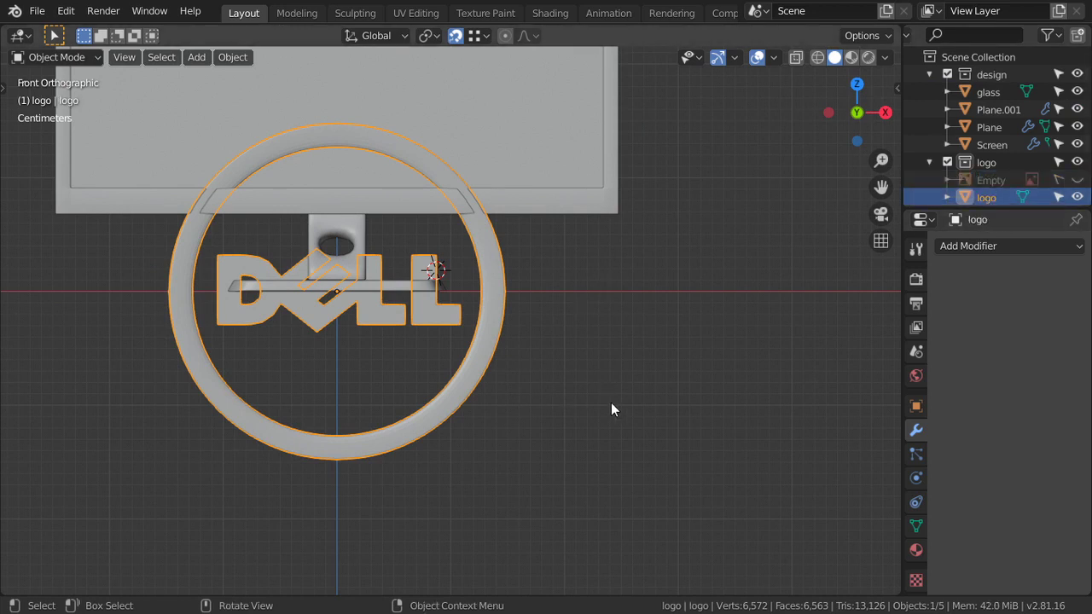
Step: Scale the logo down in two passes to fit the monitor's lower bezel
{"action": "key", "text": "s"}
{"action": "left_click", "coordinate": [474, 339]}
{"action": "scroll", "coordinate": [473, 339], "scroll_direction": "down", "scroll_amount": 1}
{"action": "scroll", "coordinate": [524, 380], "scroll_direction": "up", "scroll_amount": 1}
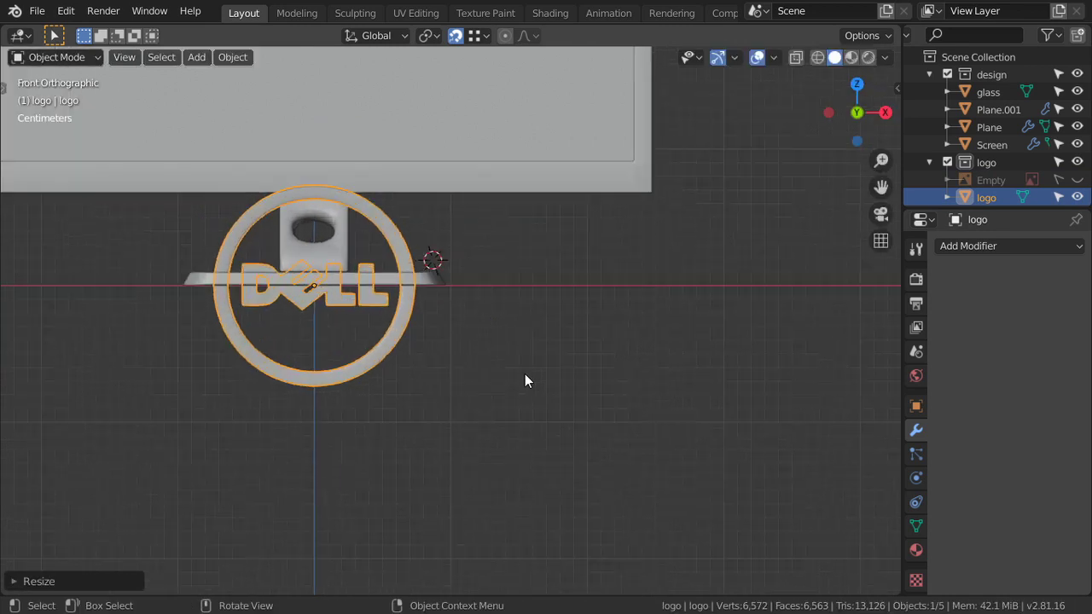
{"action": "scroll", "coordinate": [524, 381], "scroll_direction": "up", "scroll_amount": 3}
{"action": "scroll", "coordinate": [478, 324], "scroll_direction": "down", "scroll_amount": 1}
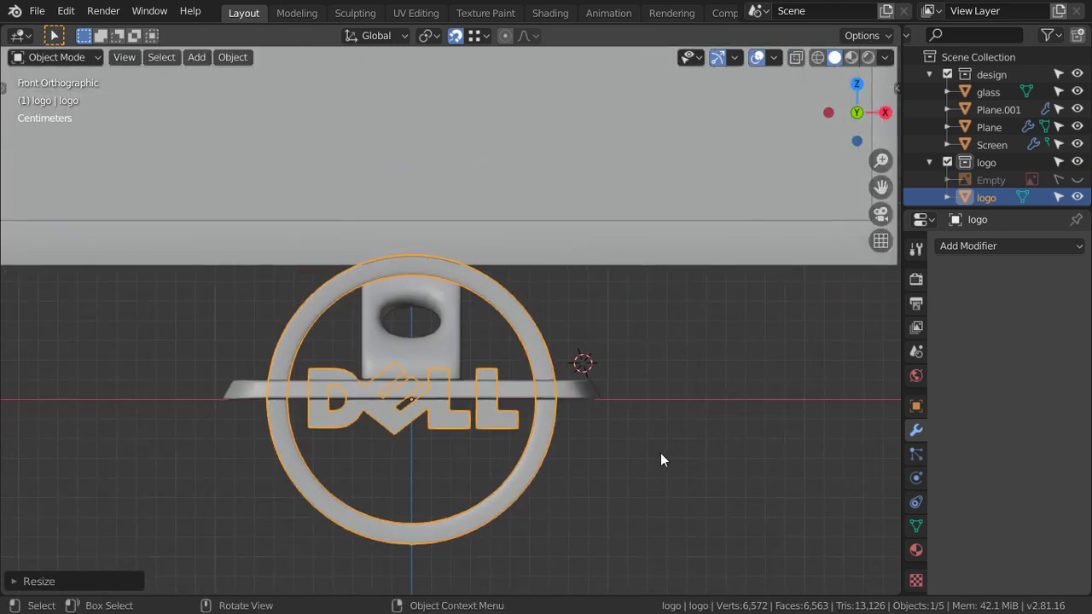
{"action": "key", "text": "s"}
{"action": "left_click", "coordinate": [509, 408]}
Step: Move the logo up onto the monitor's lower bezel and frame the stand in view
{"action": "key", "text": "g"}
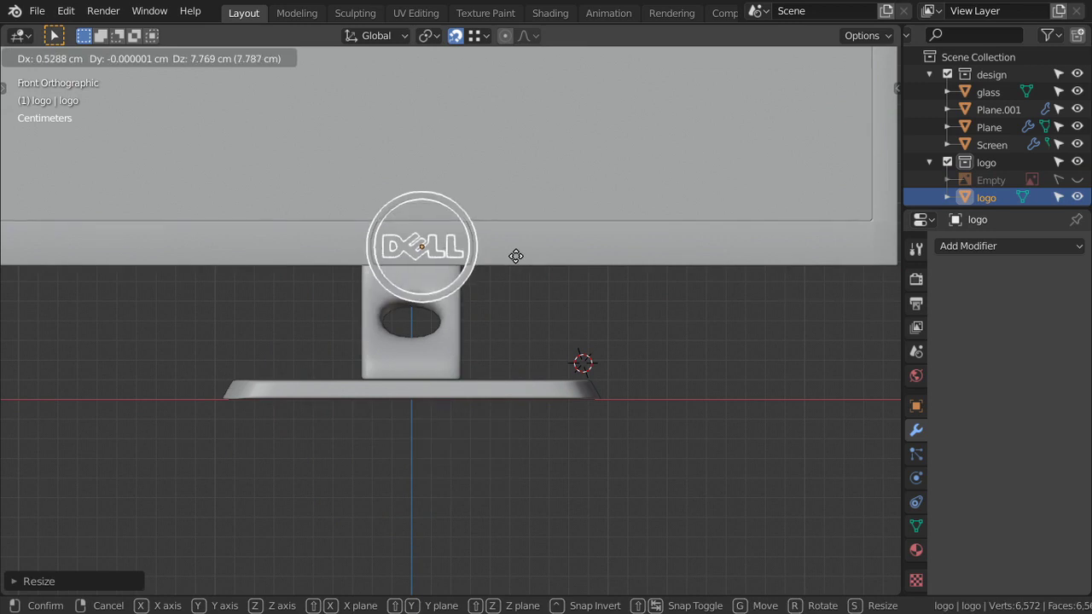
{"action": "left_click", "coordinate": [515, 262]}
{"action": "middle_click_drag", "start_coordinate": [515, 263], "coordinate": [506, 293], "text": "alt"}
{"action": "scroll", "coordinate": [348, 260], "scroll_direction": "up", "scroll_amount": 1}
{"action": "mouse_move", "coordinate": [348, 259]}
{"action": "middle_mouse_down", "text": "shift"}
{"action": "mouse_move", "coordinate": [434, 335]}
{"action": "mouse_move", "coordinate": [564, 376]}
{"action": "middle_mouse_up", "text": "shift"}
Step: Rescale the logo, then view it from Right Ortho in wireframe shading
{"action": "key", "text": "s"}
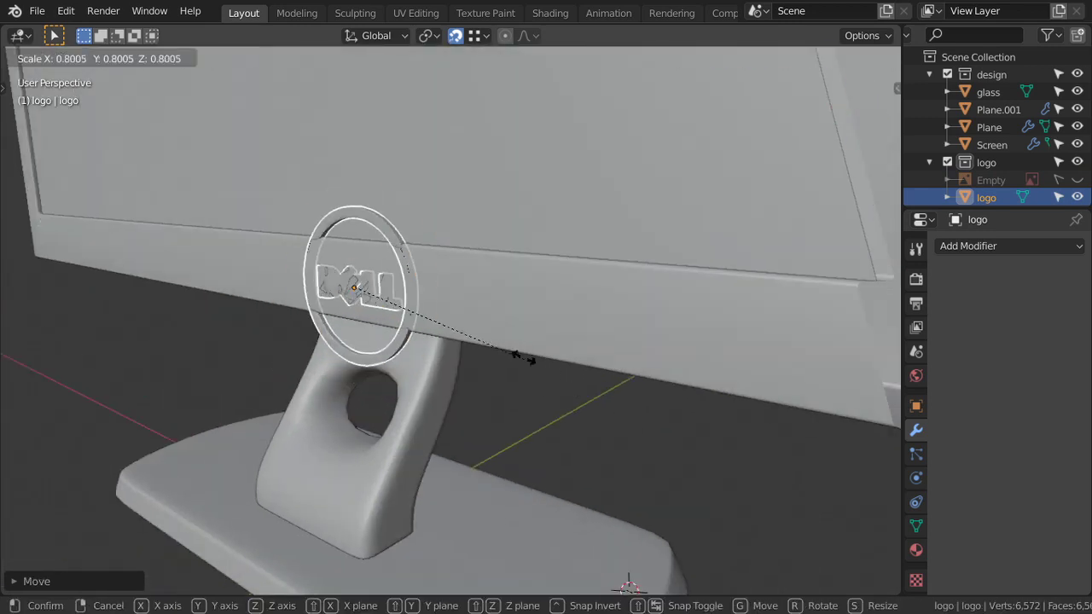
{"action": "left_click", "coordinate": [447, 306]}
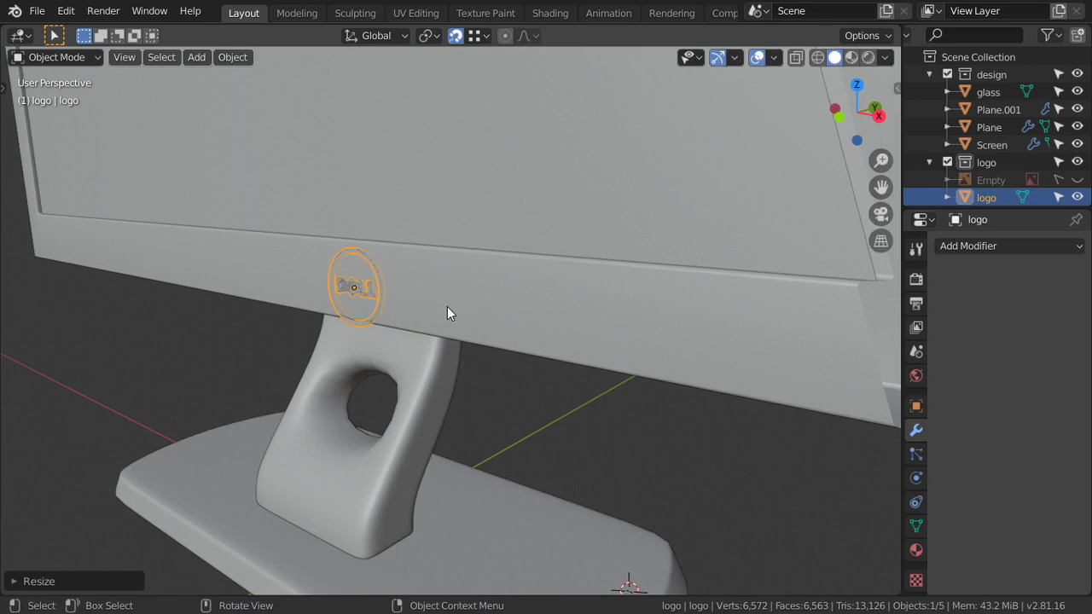
{"action": "key", "text": "KP_3"}
{"action": "scroll", "coordinate": [439, 315], "scroll_direction": "up", "scroll_amount": 3}
{"action": "key", "text": "z"}
{"action": "left_click", "coordinate": [559, 307]}
{"action": "mouse_move", "coordinate": [416, 276]}
{"action": "middle_mouse_down", "text": "shift"}
{"action": "mouse_move", "coordinate": [496, 318]}
{"action": "mouse_move", "coordinate": [567, 332]}
{"action": "middle_mouse_up", "text": "shift"}
Step: Thicken the logo by scaling it along the Y axis only
{"action": "key", "text": "z"}
{"action": "left_click", "coordinate": [298, 312]}
{"action": "scroll", "coordinate": [539, 330], "scroll_direction": "up", "scroll_amount": 3}
{"action": "scroll", "coordinate": [587, 317], "scroll_direction": "up", "scroll_amount": 1}
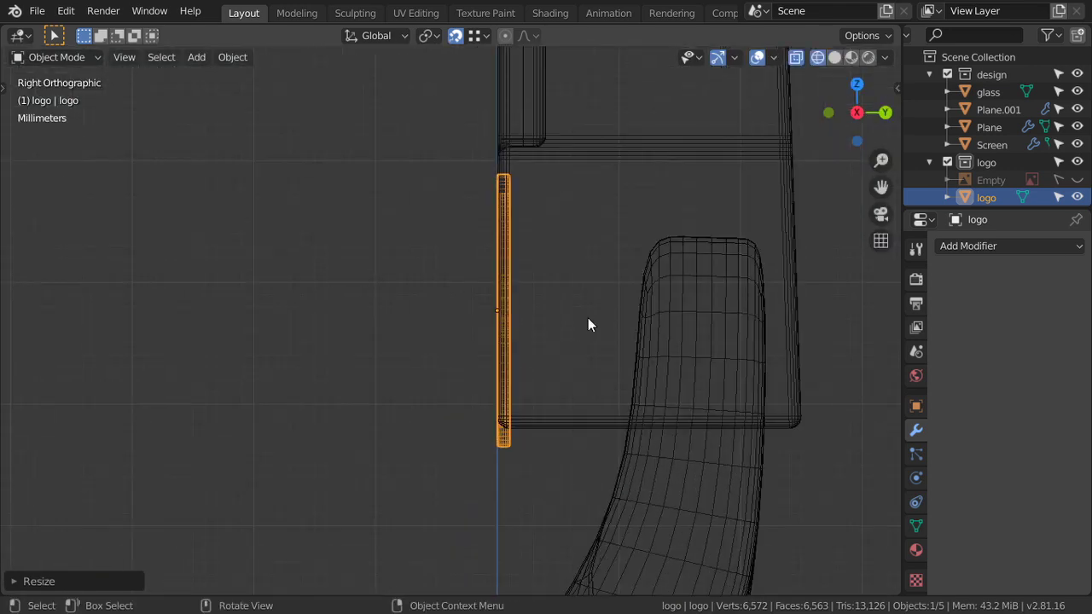
{"action": "key", "text": "s"}
{"action": "key", "text": "y"}
{"action": "left_click", "coordinate": [606, 340]}
Step: Seat the logo against the bezel front, shrink it slightly, and restore solid shading
{"action": "key", "text": "g"}
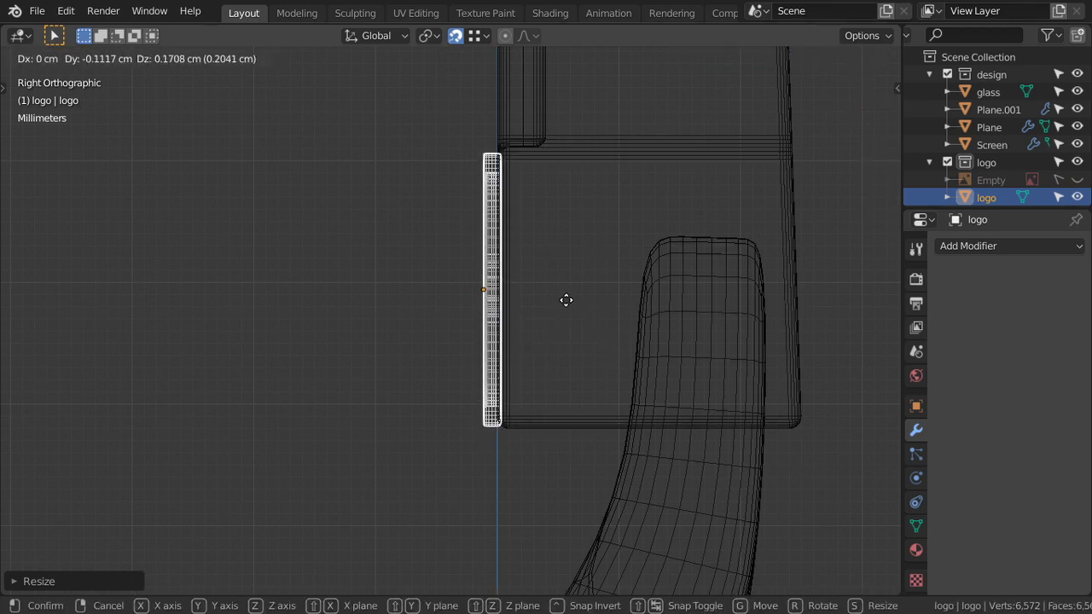
{"action": "left_click", "coordinate": [567, 301]}
{"action": "key", "text": "s"}
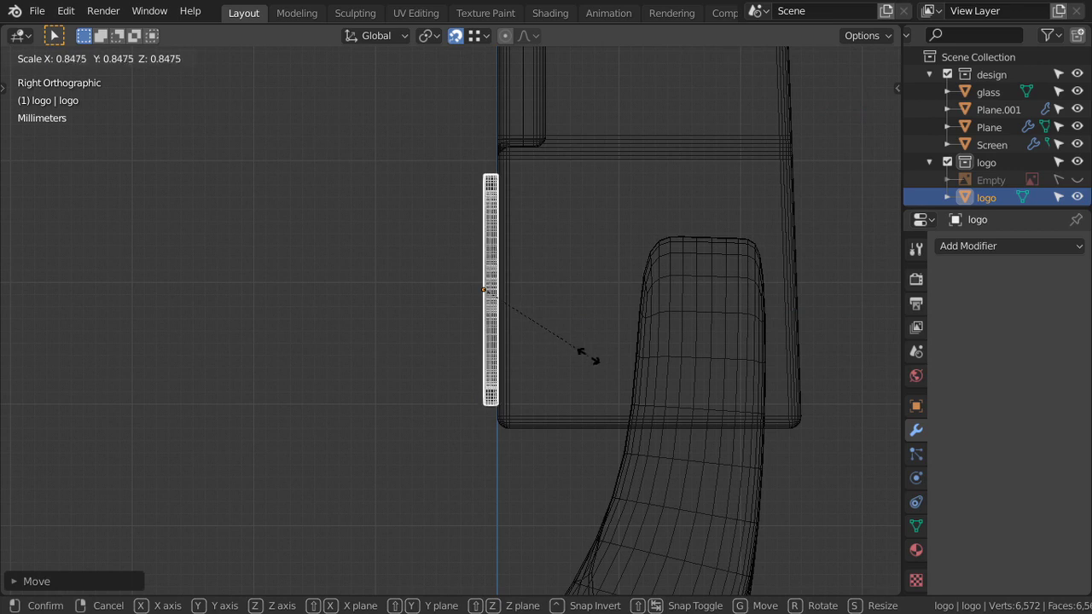
{"action": "left_click", "coordinate": [568, 344]}
{"action": "mouse_move", "coordinate": [569, 345]}
{"action": "middle_mouse_down"}
{"action": "mouse_move", "coordinate": [637, 379]}
{"action": "mouse_move", "coordinate": [595, 350]}
{"action": "mouse_move", "coordinate": [559, 350]}
{"action": "mouse_move", "coordinate": [540, 334]}
{"action": "middle_mouse_up"}
{"action": "key", "text": "z"}
{"action": "left_click", "coordinate": [602, 343]}
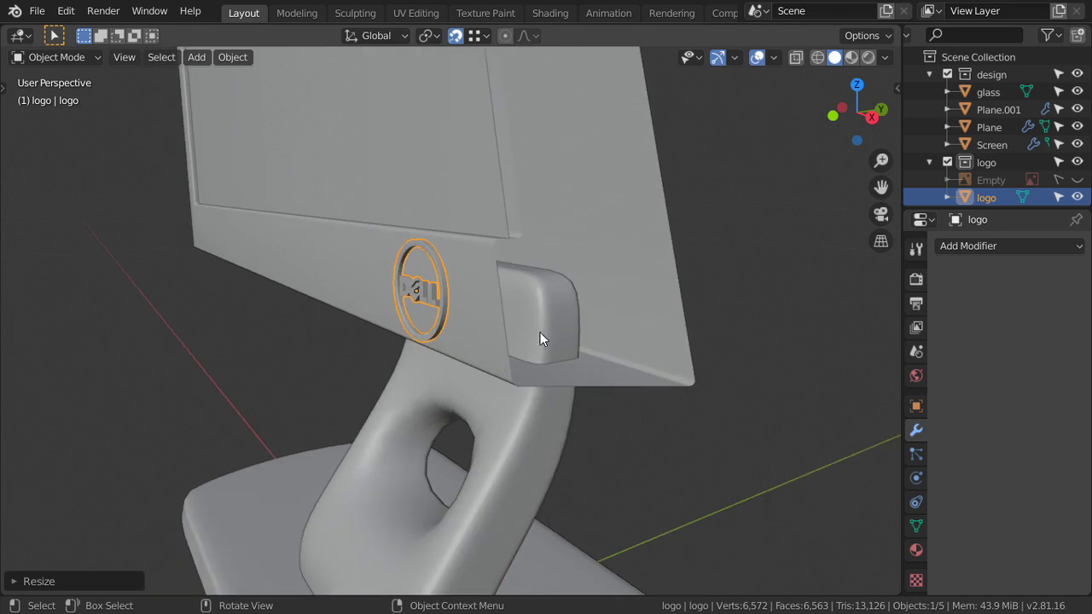
Step: Set the viewport Clip Start to 0.1 in the View side panel
{"action": "key", "text": "n"}
{"action": "left_click", "coordinate": [891, 156]}
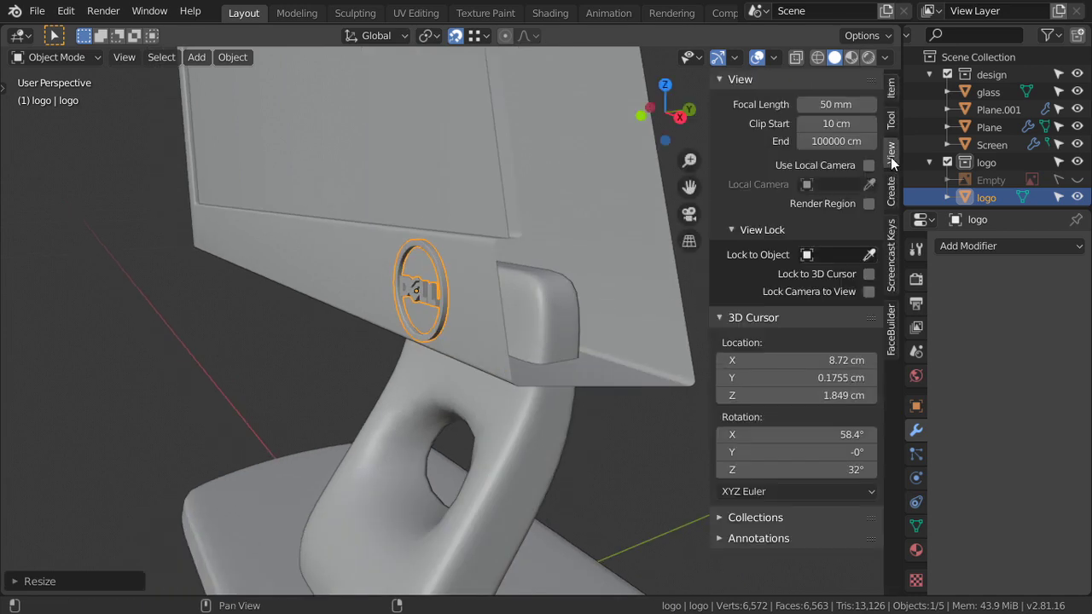
{"action": "left_click", "coordinate": [836, 123]}
{"action": "type", "text": "0.1"}
{"action": "key", "text": "Return"}
{"action": "key", "text": "n"}
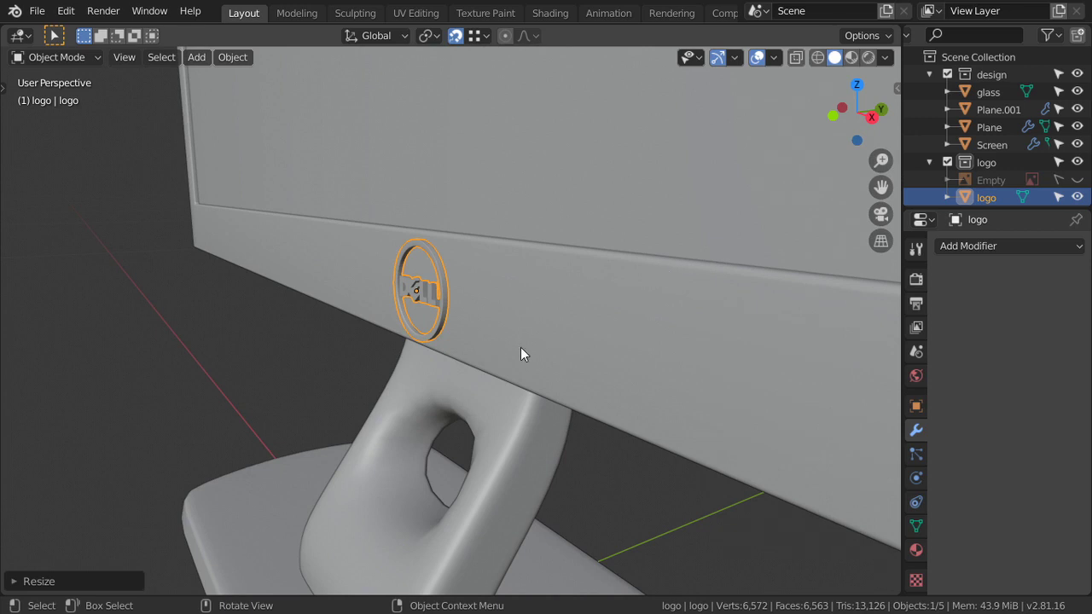
Step: Add a new material to the logo and slightly darken its base colour
{"action": "left_click", "coordinate": [916, 550]}
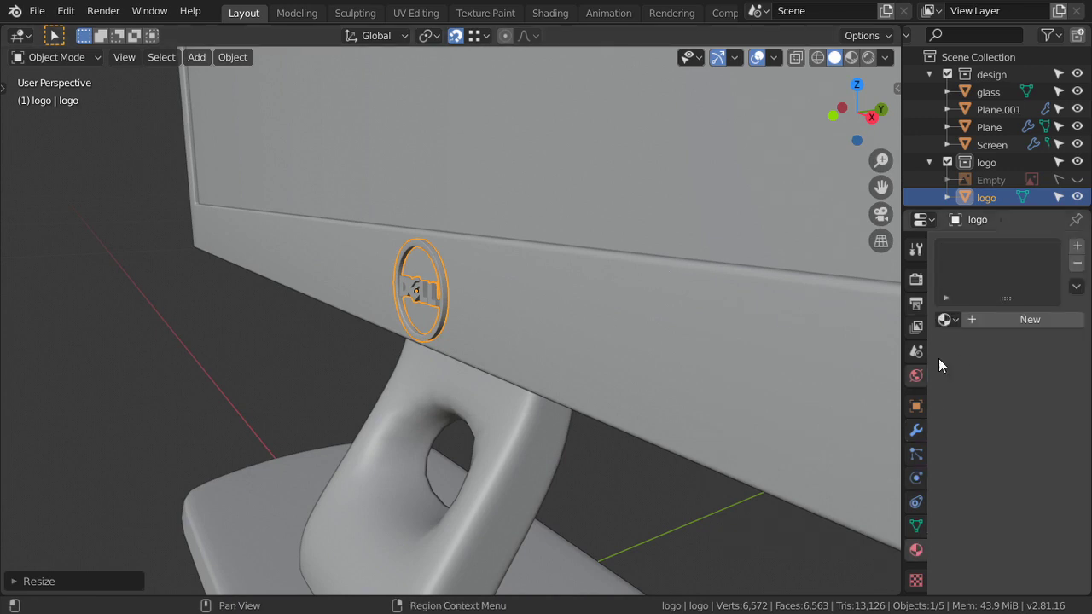
{"action": "left_click", "coordinate": [987, 316]}
{"action": "left_click", "coordinate": [1042, 420]}
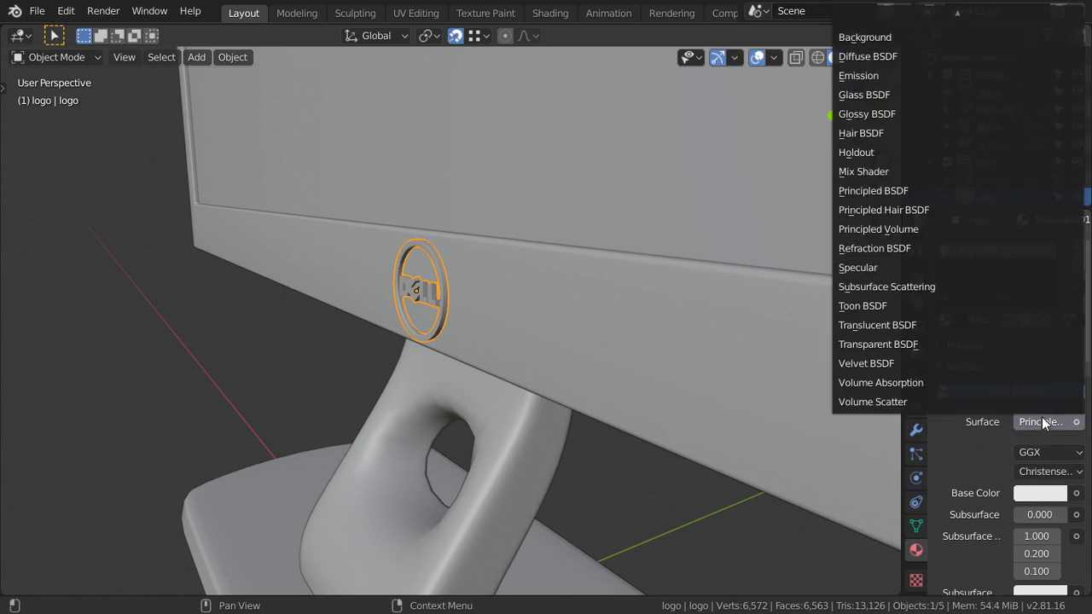
{"action": "left_click", "coordinate": [1030, 493]}
{"action": "left_click", "coordinate": [1055, 257]}
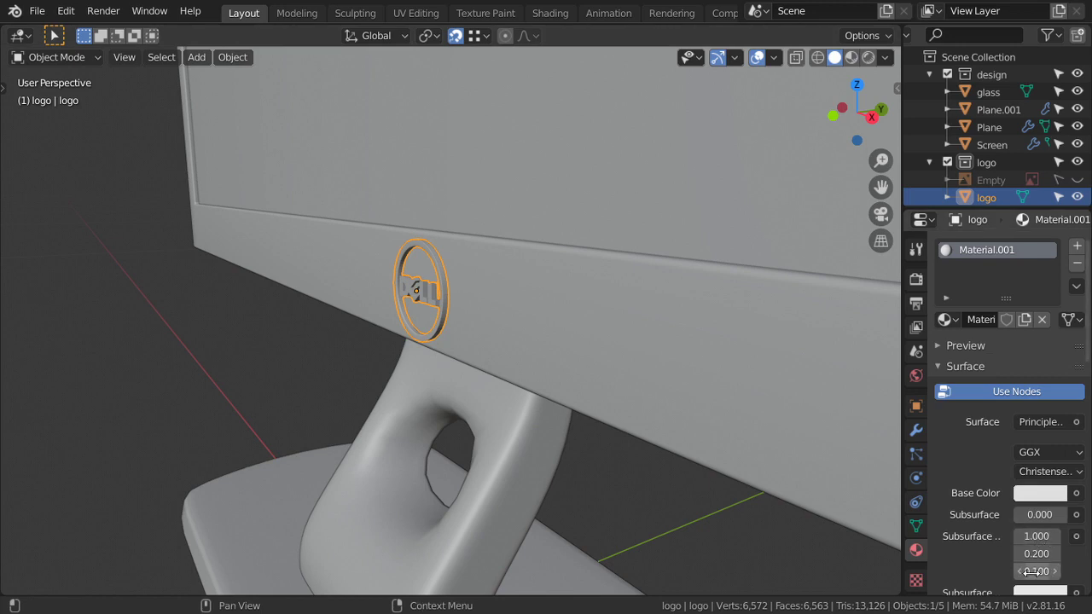
Step: In the Shader Editor, set the Principled BSDF Metallic to 1 and raise Anisotropic
{"action": "middle_click_drag", "start_coordinate": [858, 440], "coordinate": [513, 383]}
{"action": "key", "text": "shift+F3"}
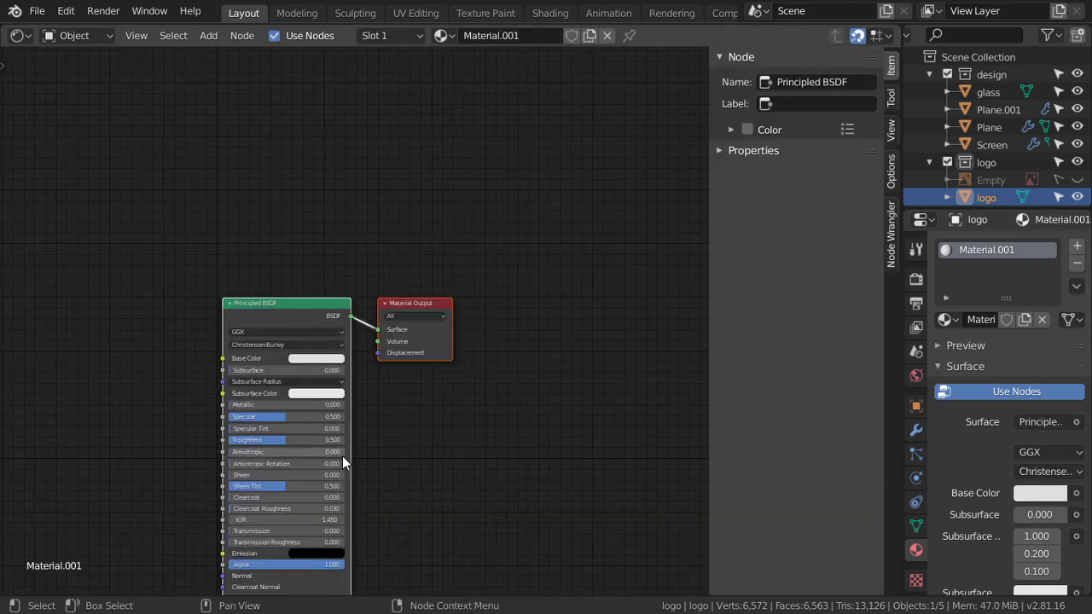
{"action": "scroll", "coordinate": [342, 455], "scroll_direction": "up", "scroll_amount": 4}
{"action": "middle_click_drag", "start_coordinate": [403, 486], "coordinate": [541, 299]}
{"action": "left_click", "coordinate": [430, 317]}
{"action": "type", "text": "1"}
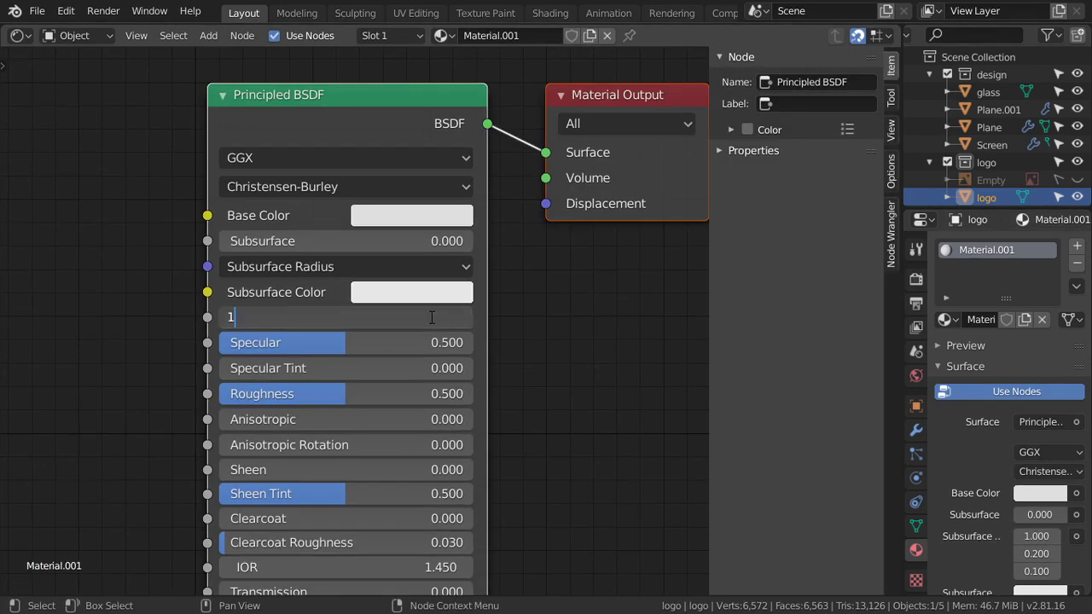
{"action": "key", "text": "Return"}
{"action": "left_click_drag", "start_coordinate": [306, 421], "coordinate": [281, 419]}
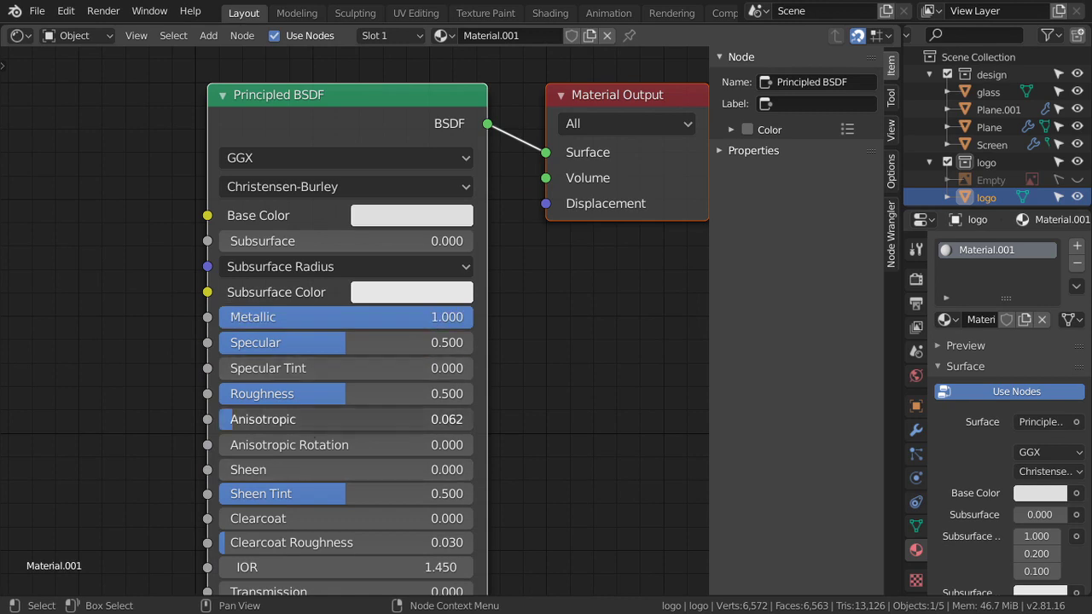